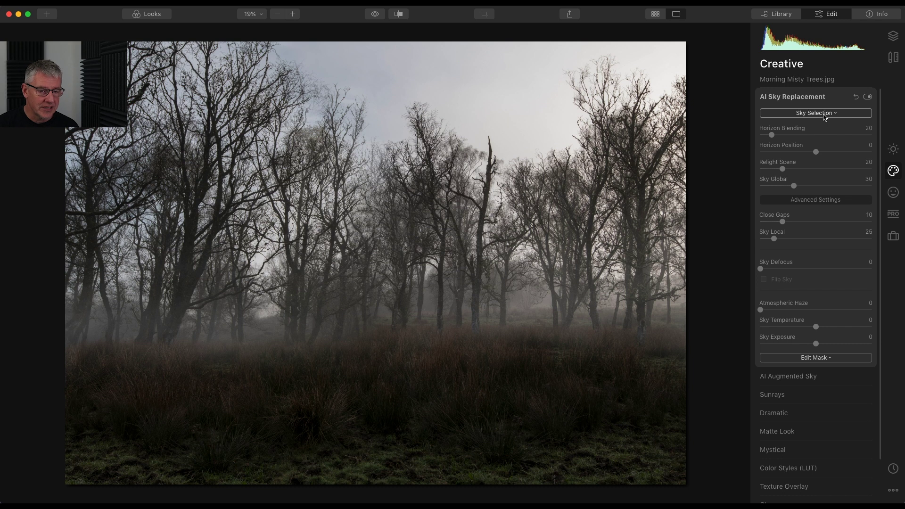
# Replace the sky with Dramatic Sky 4 and flip it horizontally
pyautogui.click(823, 113)
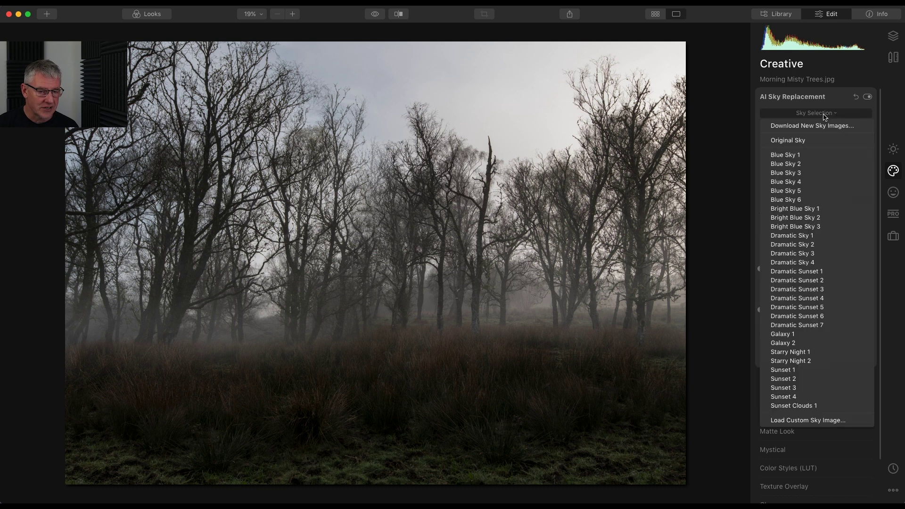
pyautogui.click(805, 263)
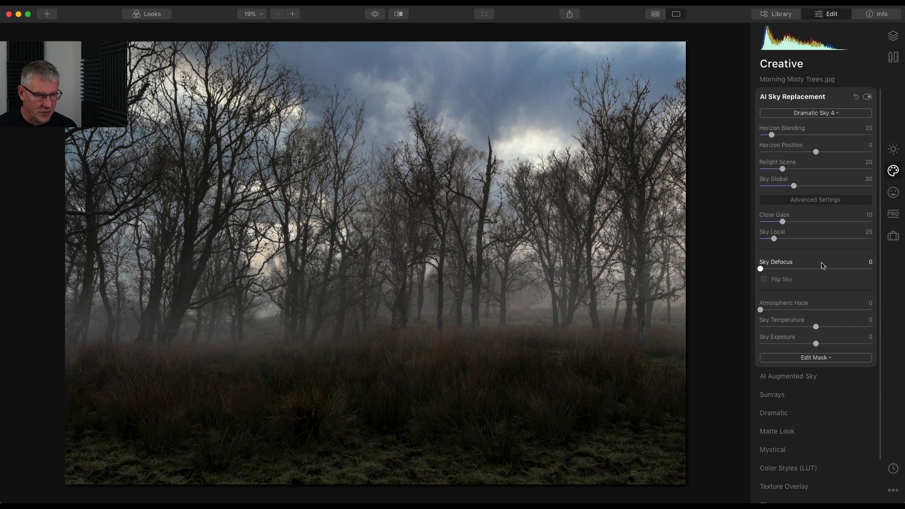
pyautogui.click(763, 280)
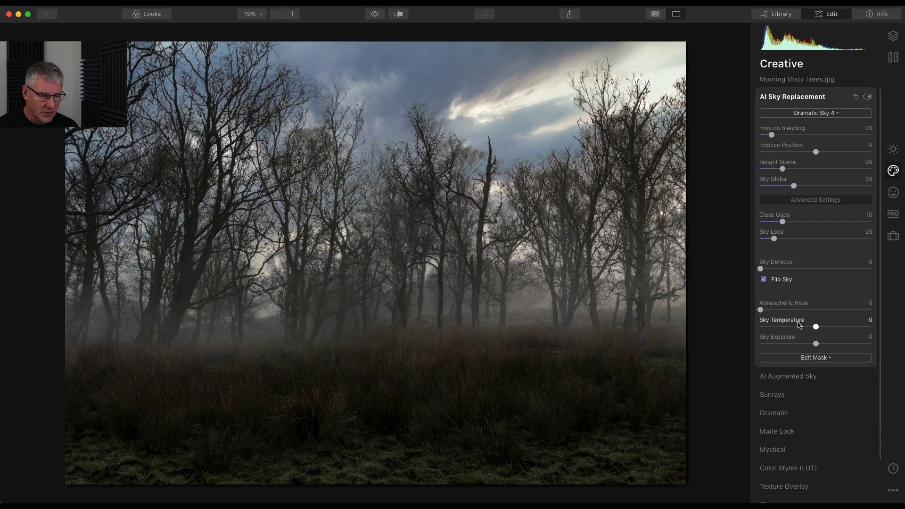
# Set Atmospheric Haze to 38 and warm the Sky Temperature to about 62
pyautogui.click(761, 310)
pyautogui.moveTo(762, 310); pyautogui.dragTo(802, 310)
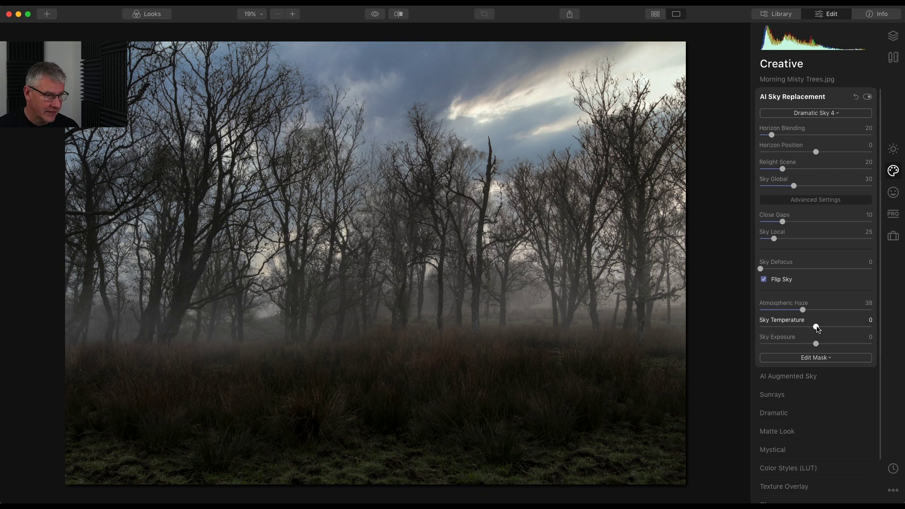
pyautogui.moveTo(817, 328); pyautogui.dragTo(849, 329)
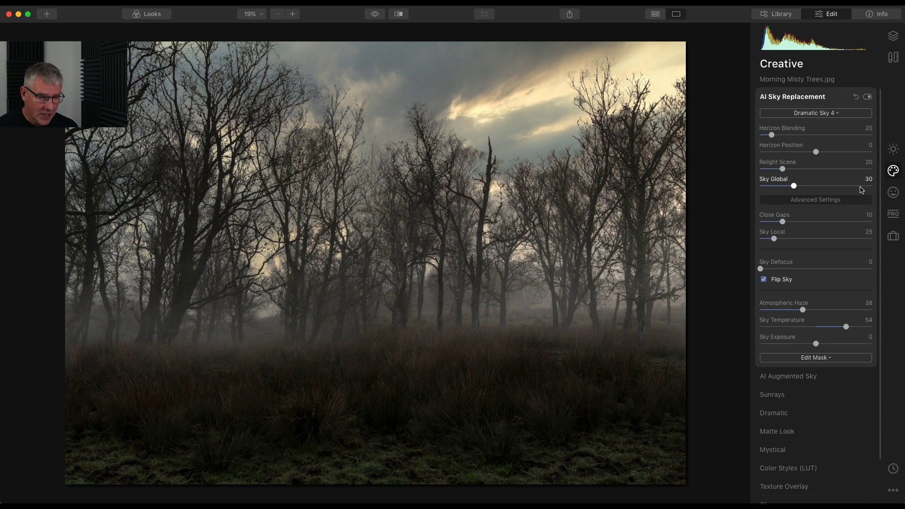
pyautogui.moveTo(844, 326); pyautogui.dragTo(851, 329)
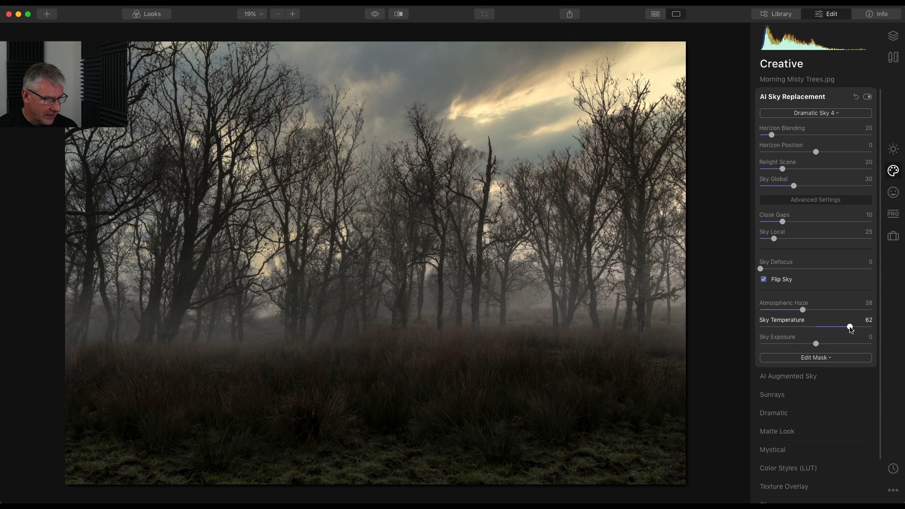
# In Essentials Color advanced settings, set the blue tones to Saturation -17 and Luminance -18
pyautogui.click(811, 97)
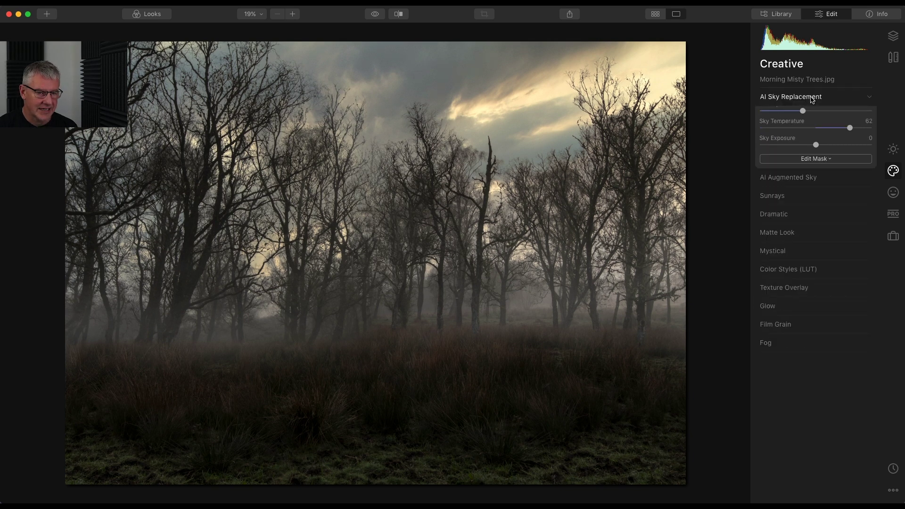
pyautogui.click(892, 150)
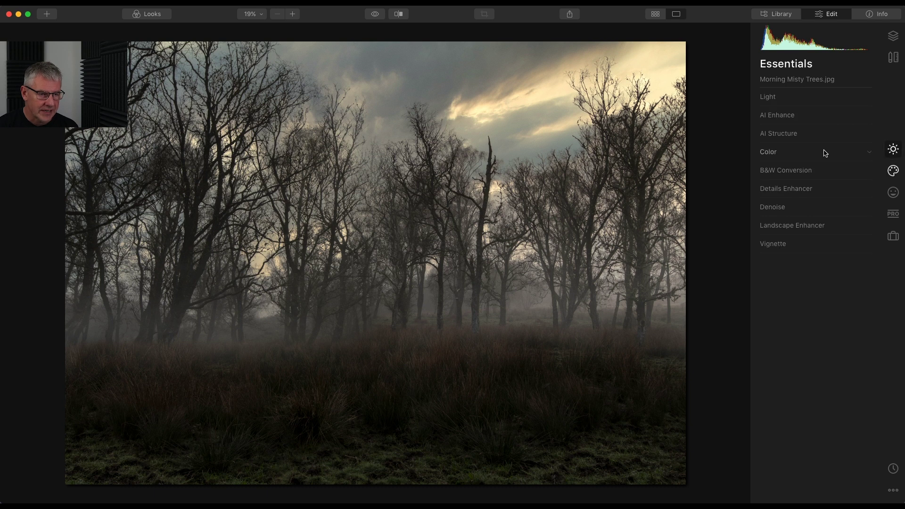
pyautogui.click(769, 151)
pyautogui.click(805, 223)
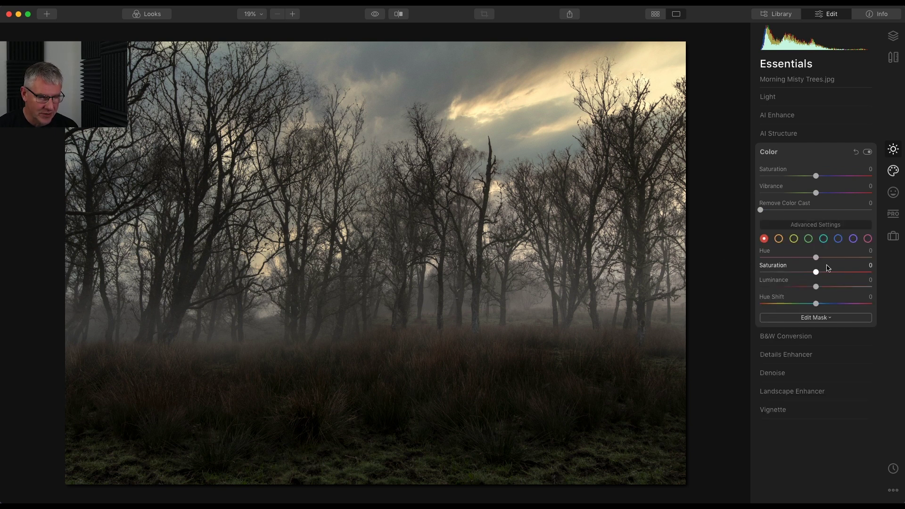
pyautogui.click(838, 239)
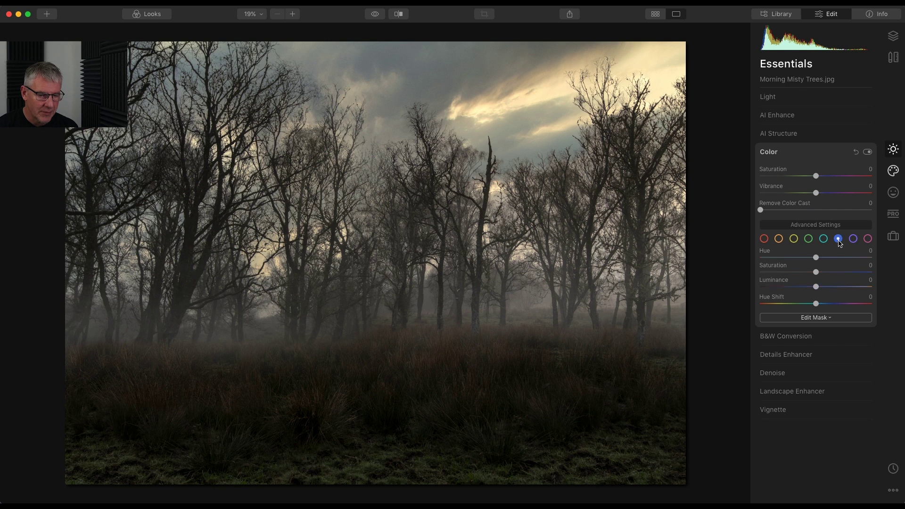
pyautogui.click(817, 286)
pyautogui.moveTo(816, 287); pyautogui.dragTo(806, 272)
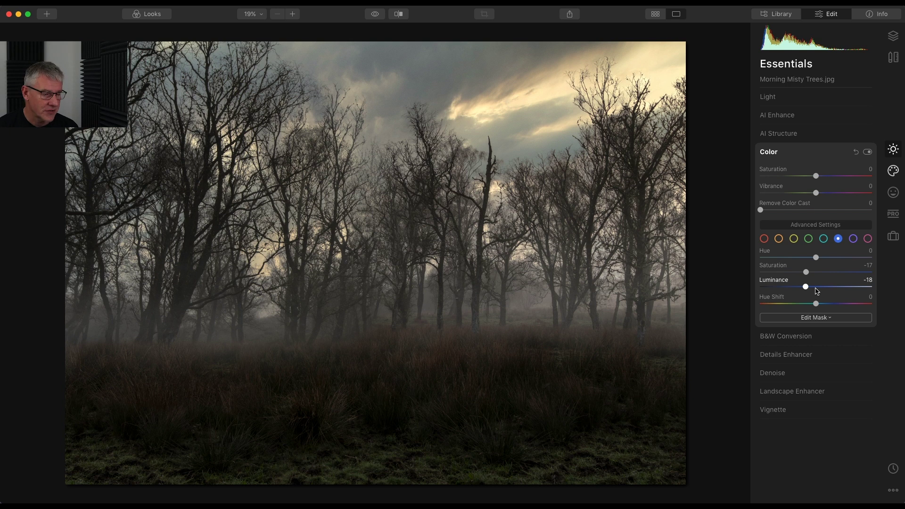
pyautogui.click(769, 152)
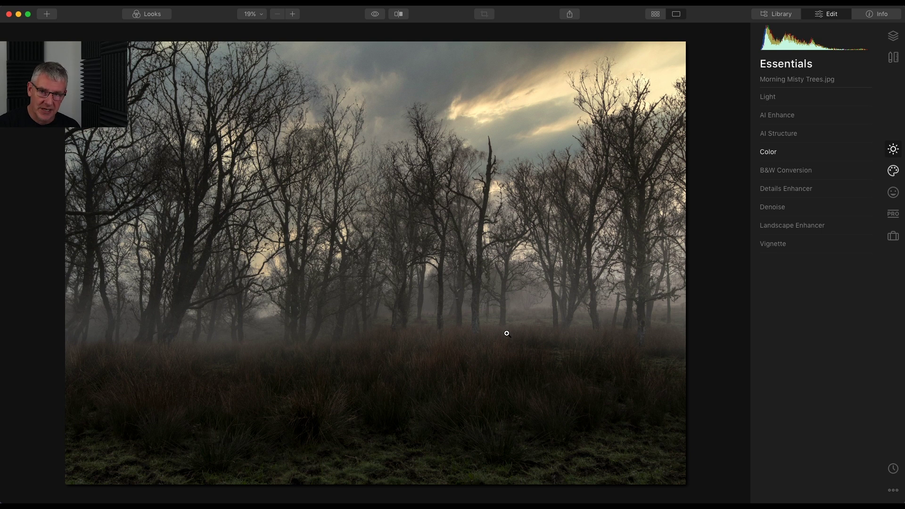
pyautogui.click(892, 35)
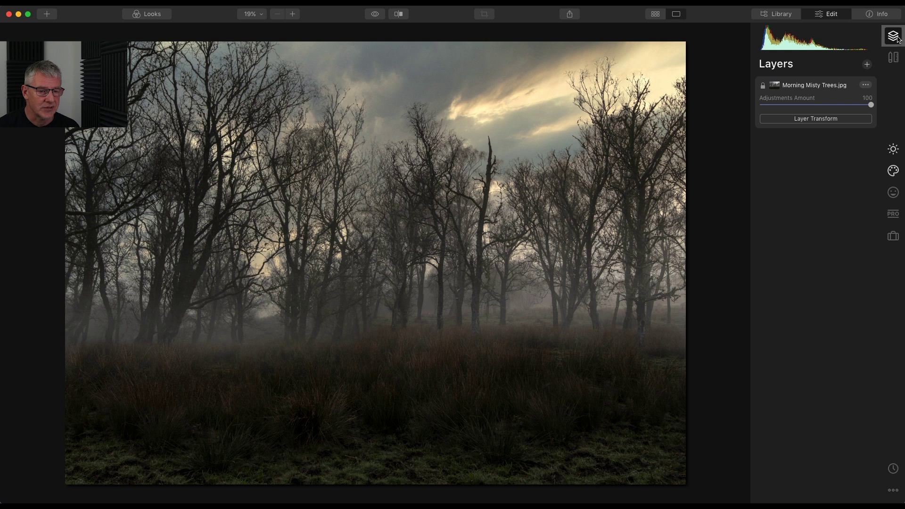
# Add Crouching.png as a new image layer above Morning Misty Trees.jpg
pyautogui.click(867, 65)
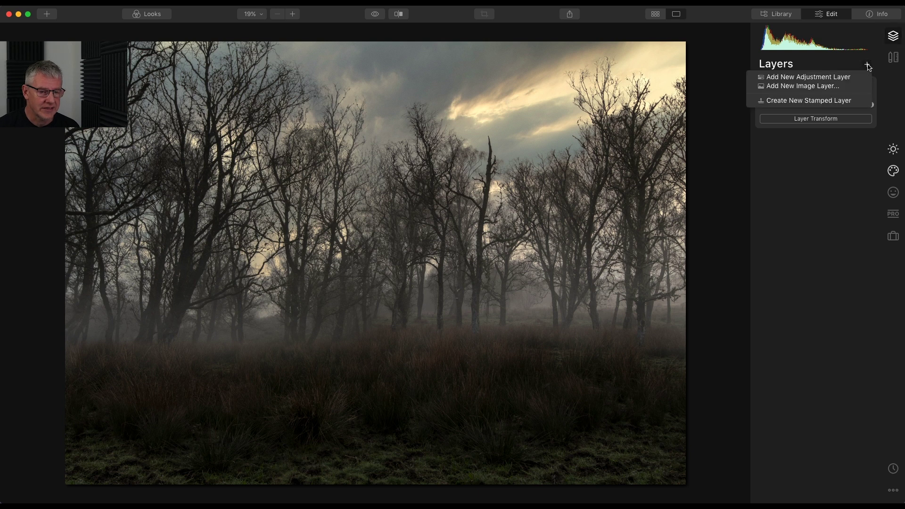
pyautogui.click(847, 87)
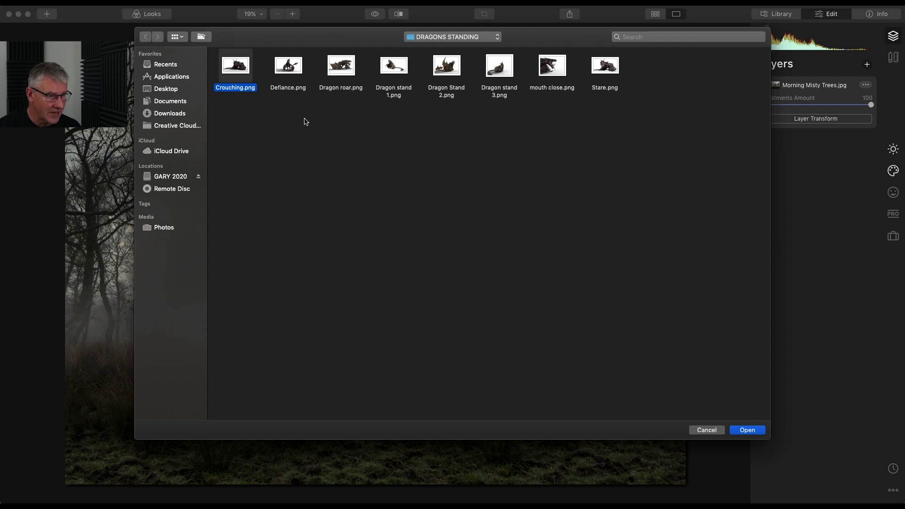
pyautogui.click(756, 430)
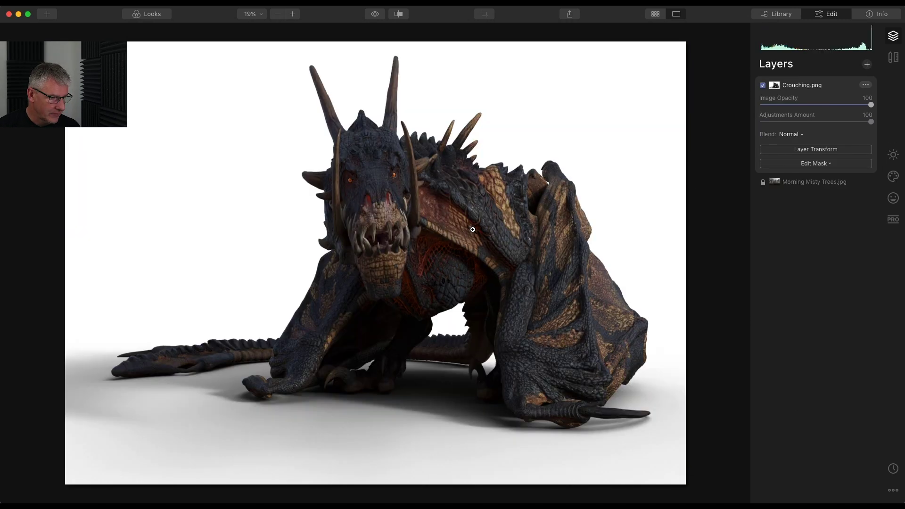
# Scale the dragon layer down and move it toward the lower left of the forest
pyautogui.click(832, 150)
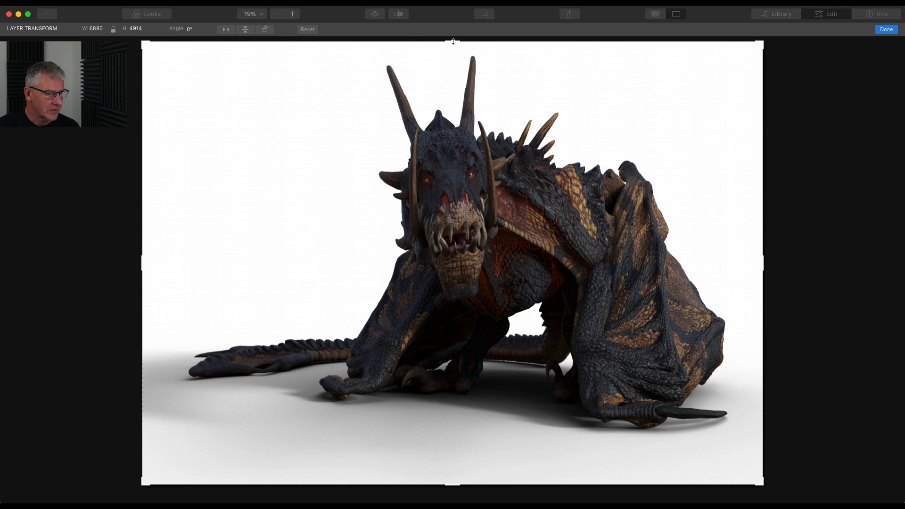
pyautogui.moveTo(453, 42); pyautogui.dragTo(458, 142)
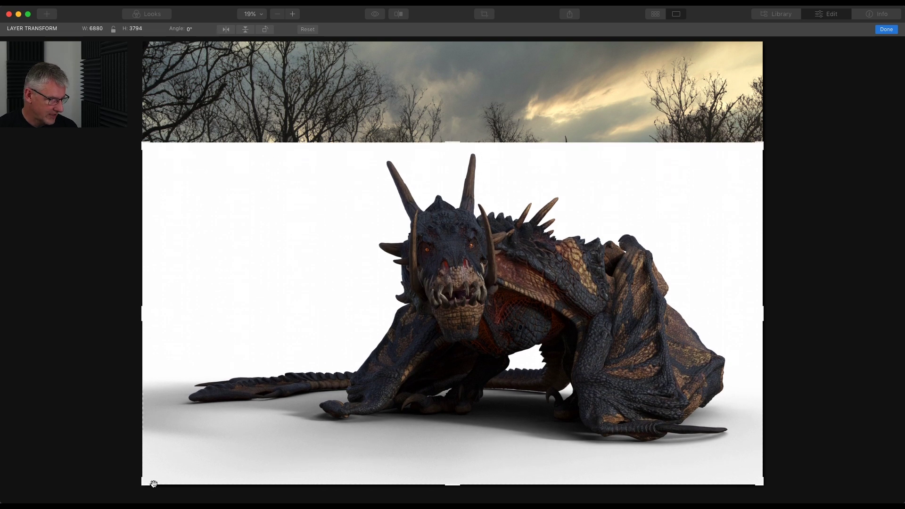
pyautogui.moveTo(142, 484); pyautogui.dragTo(232, 441)
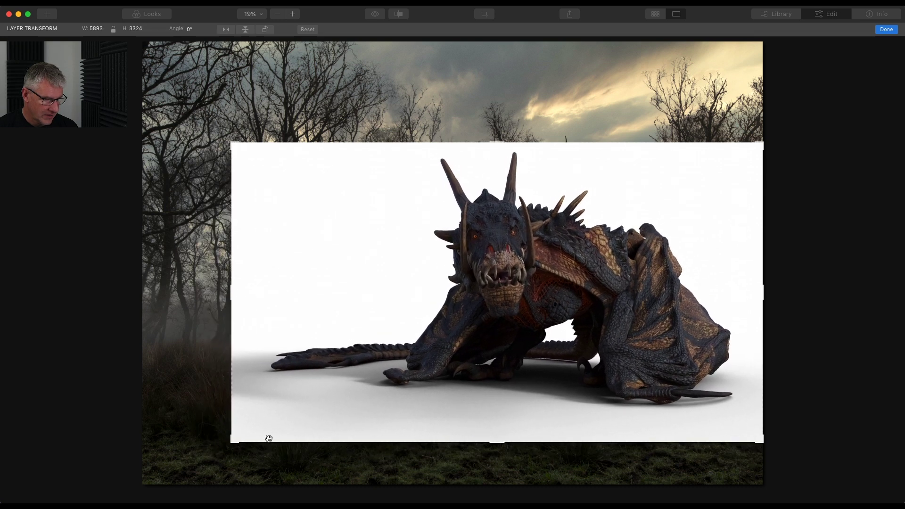
pyautogui.moveTo(544, 382); pyautogui.dragTo(459, 419)
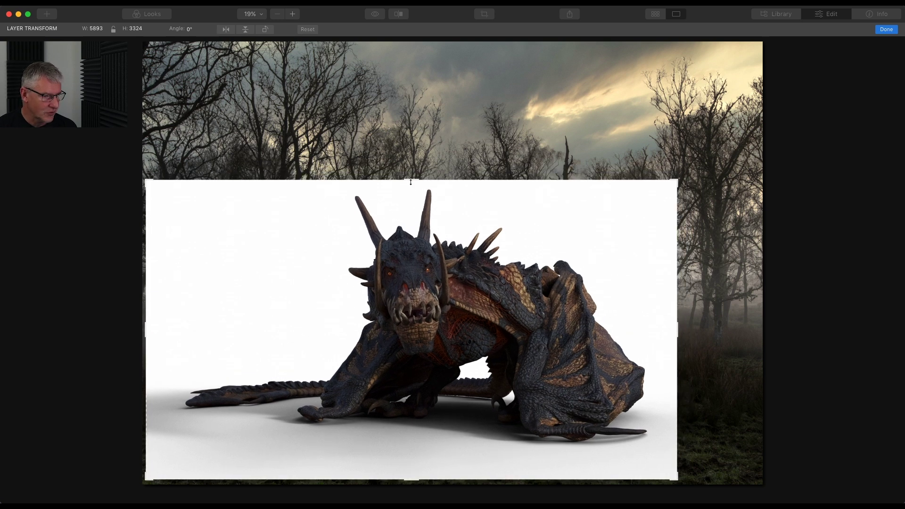
pyautogui.moveTo(410, 182)
pyautogui.mouseDown()
pyautogui.moveTo(410, 99)
pyautogui.moveTo(416, 174)
pyautogui.moveTo(414, 167)
pyautogui.mouseUp()
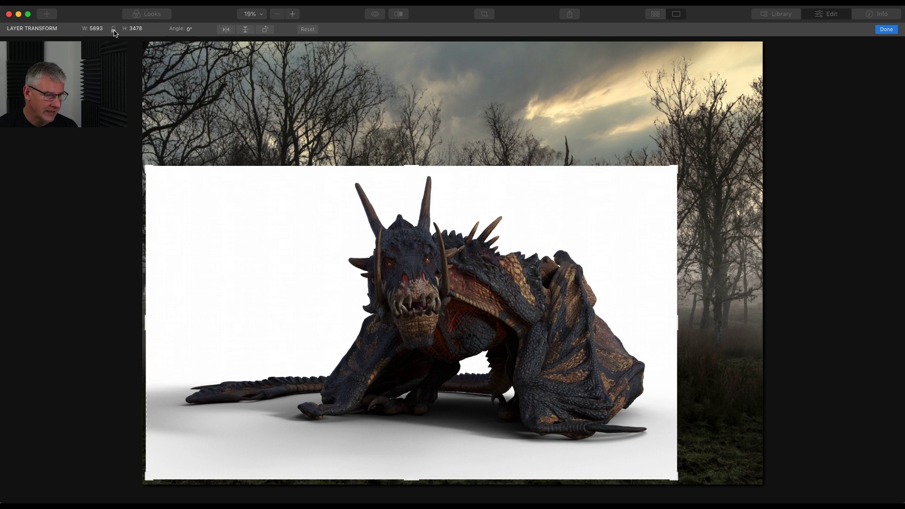
# Fine-tune the dragon's size and placement in the lower left, then apply the transform
pyautogui.moveTo(677, 166)
pyautogui.mouseDown()
pyautogui.moveTo(522, 285)
pyautogui.moveTo(720, 88)
pyautogui.moveTo(631, 193)
pyautogui.moveTo(684, 176)
pyautogui.moveTo(725, 137)
pyautogui.moveTo(682, 163)
pyautogui.mouseUp()
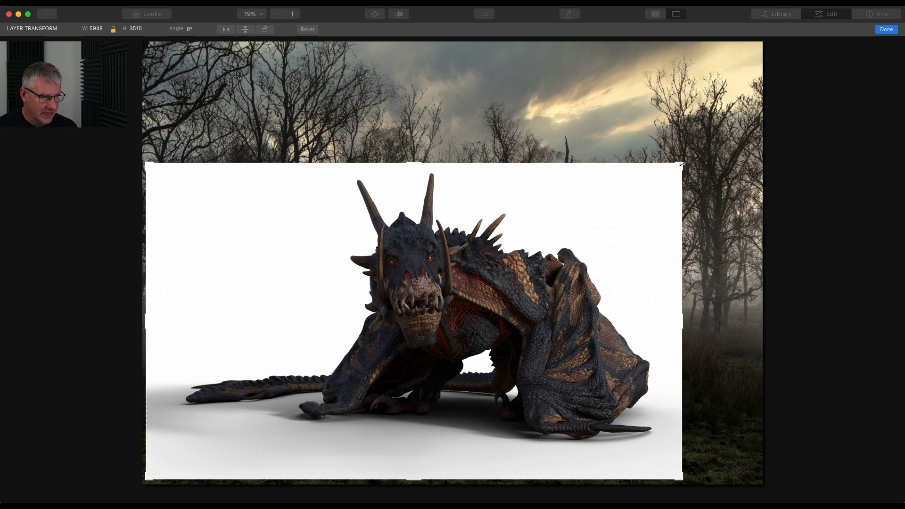
pyautogui.moveTo(681, 164)
pyautogui.mouseDown()
pyautogui.moveTo(672, 169)
pyautogui.moveTo(690, 162)
pyautogui.mouseUp()
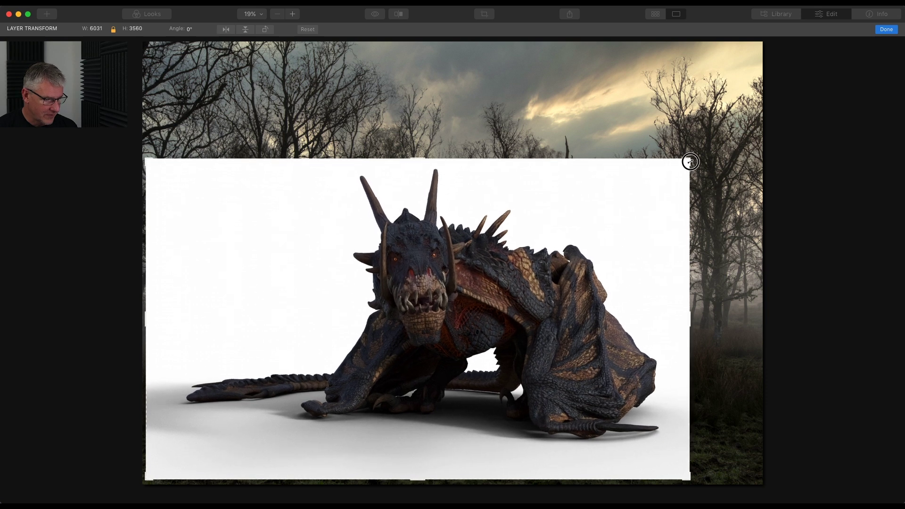
pyautogui.moveTo(482, 310); pyautogui.dragTo(453, 345)
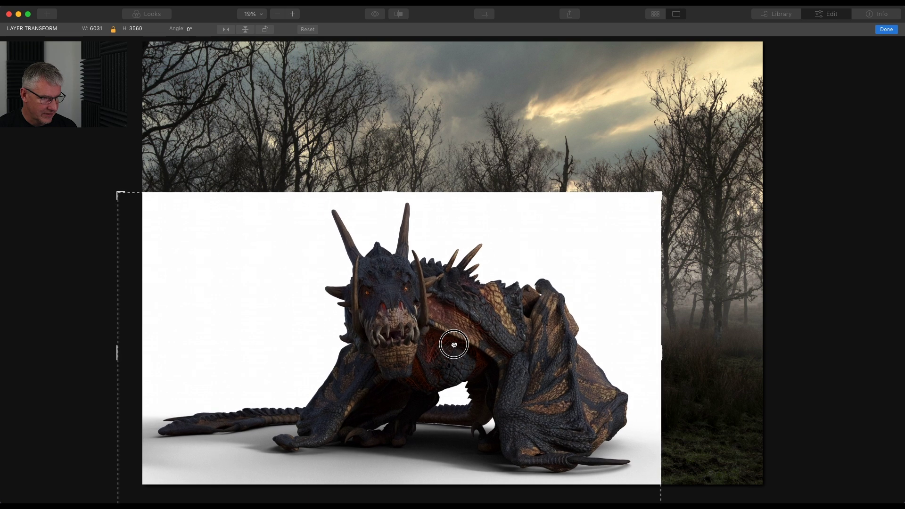
pyautogui.moveTo(453, 344); pyautogui.dragTo(453, 342)
pyautogui.moveTo(659, 189); pyautogui.dragTo(670, 183)
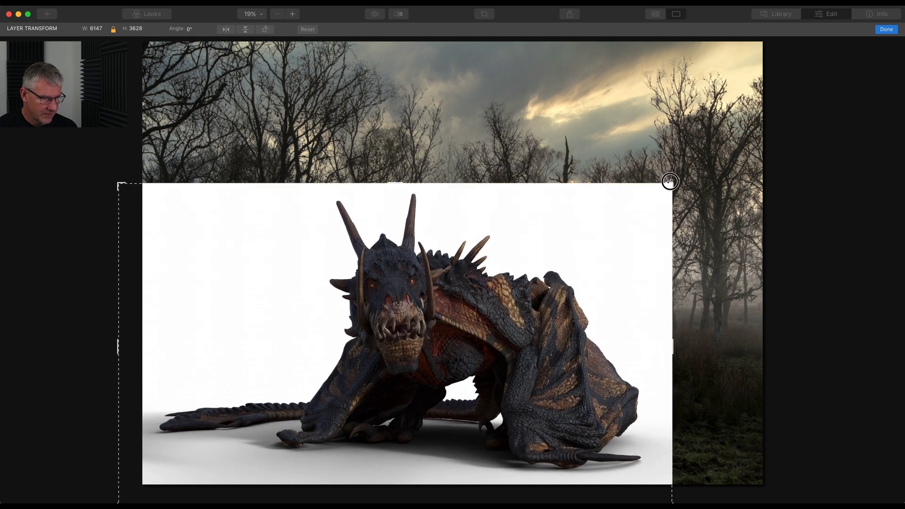
pyautogui.click(886, 29)
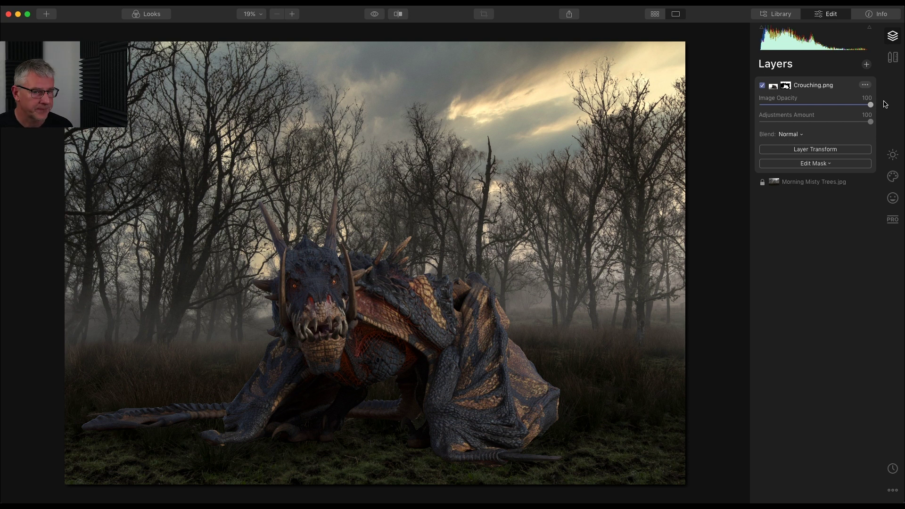
# Bring up the add-layer options in the Layers panel
pyautogui.click(866, 64)
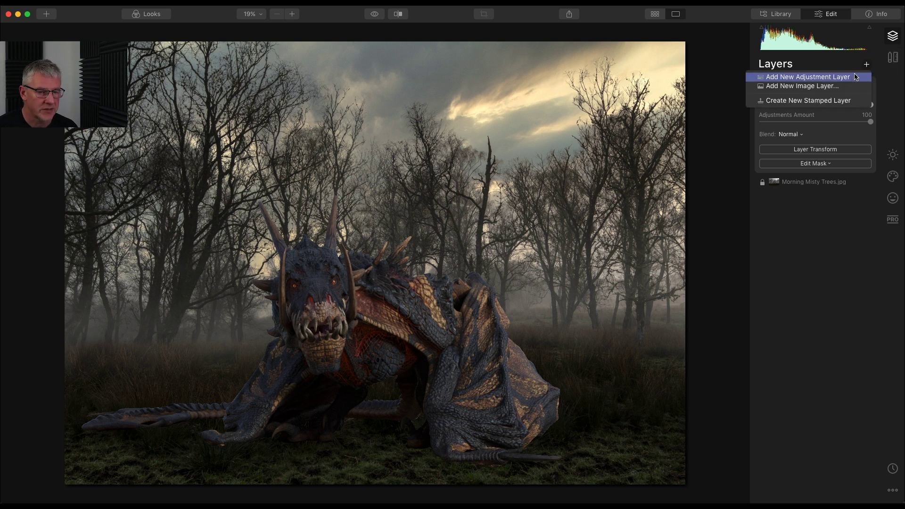
# Add a new adjustment layer and start painting with Professional Dodge & Burn
pyautogui.click(853, 77)
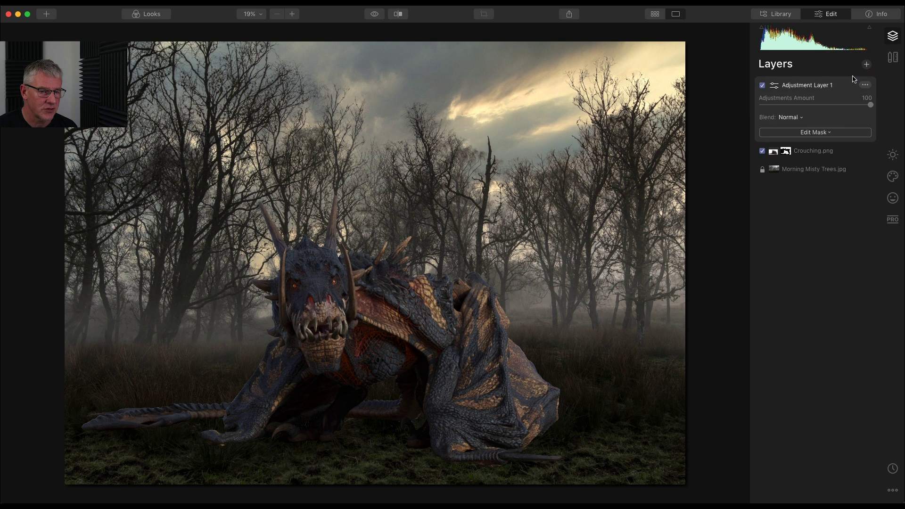
pyautogui.click(892, 219)
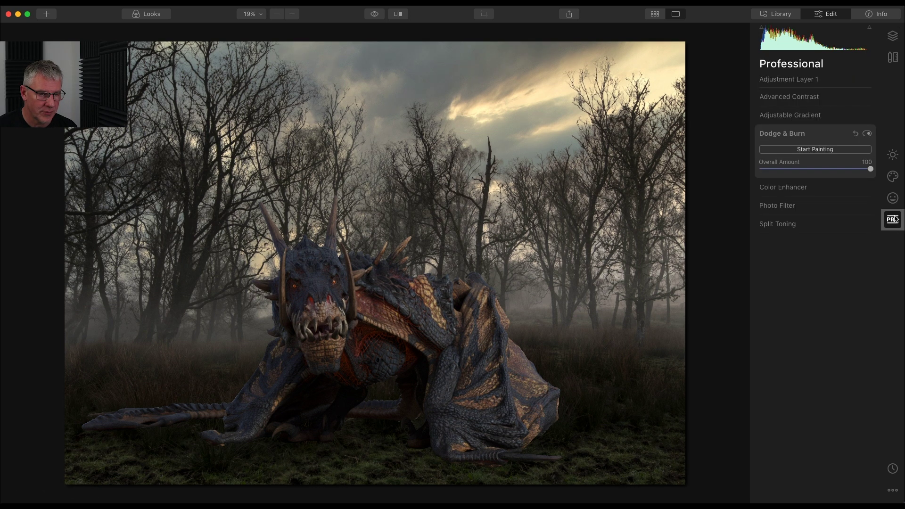
pyautogui.click(823, 150)
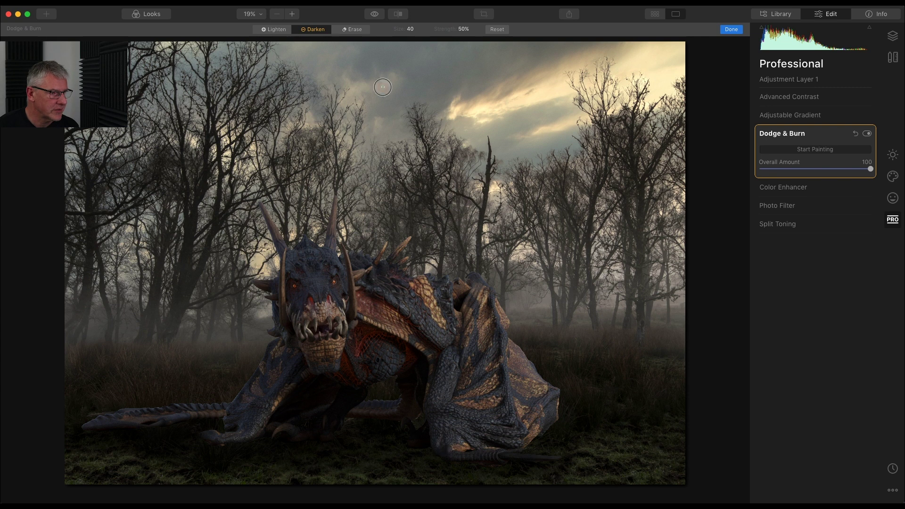
# Paint darkening into the grass and erase unwanted shading with the Dodge & Burn brush
pyautogui.click(353, 30)
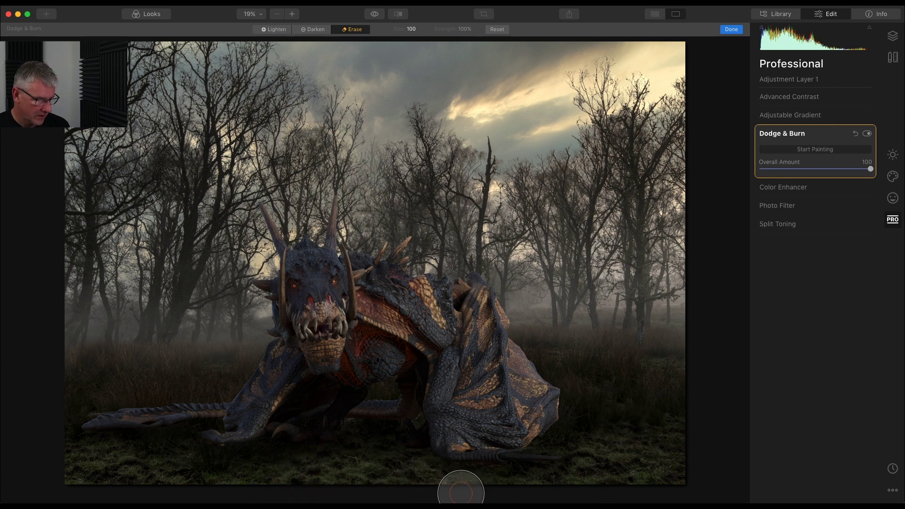
pyautogui.click(315, 29)
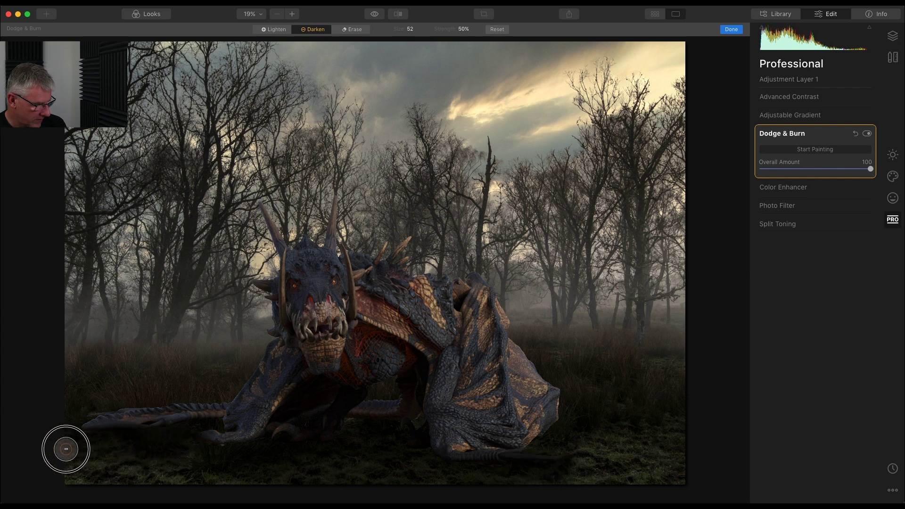
pyautogui.click(353, 29)
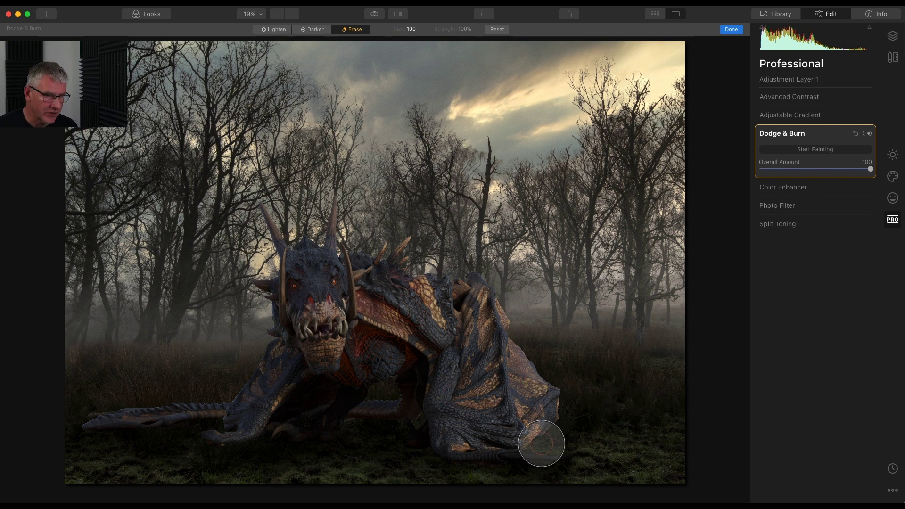
pyautogui.click(892, 38)
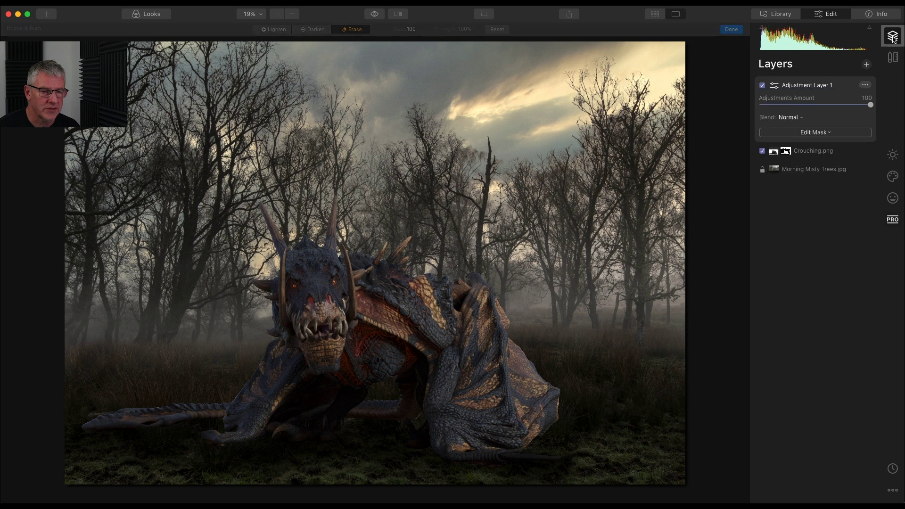
pyautogui.click(867, 65)
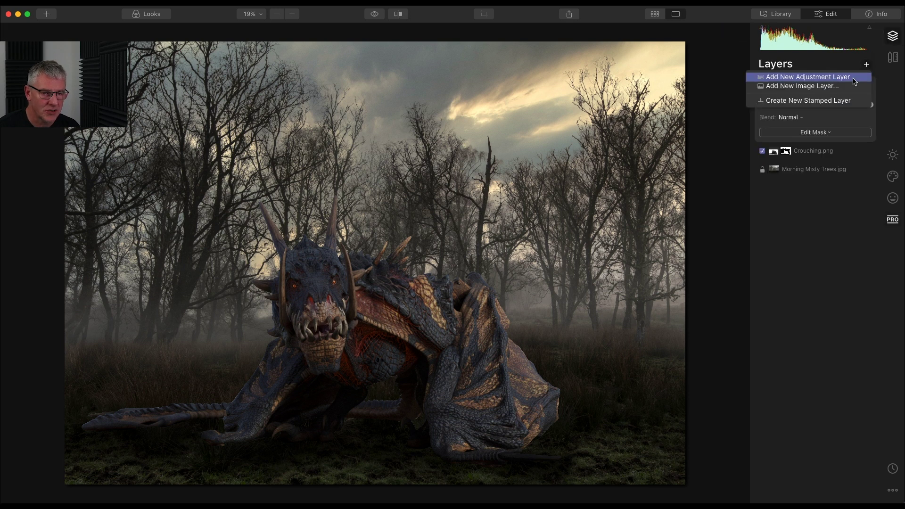
# Add Adjustment Layer 2 with a low-strength, enlarged Darken Dodge & Burn brush
pyautogui.click(848, 77)
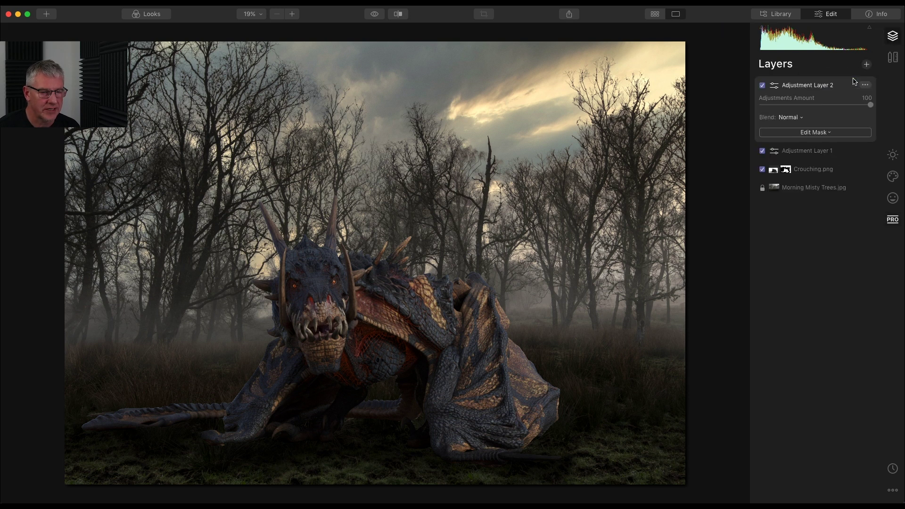
pyautogui.click(892, 220)
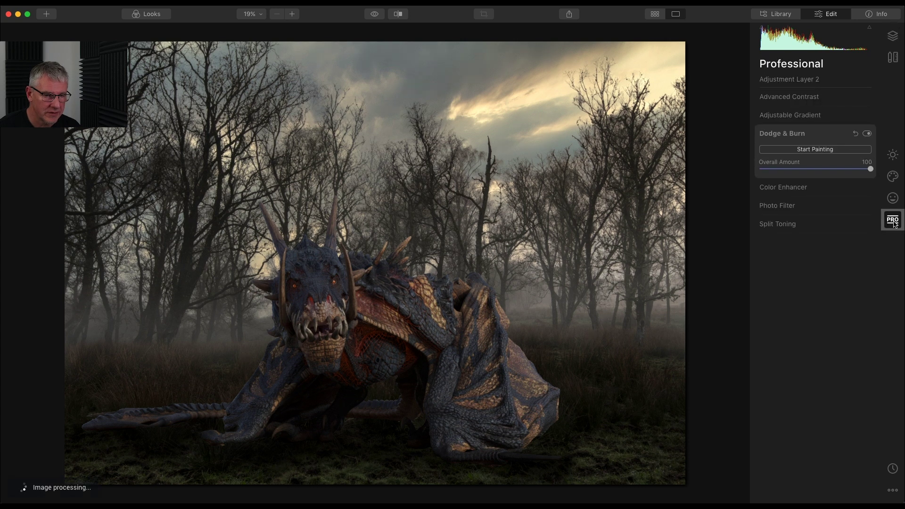
pyautogui.click(821, 150)
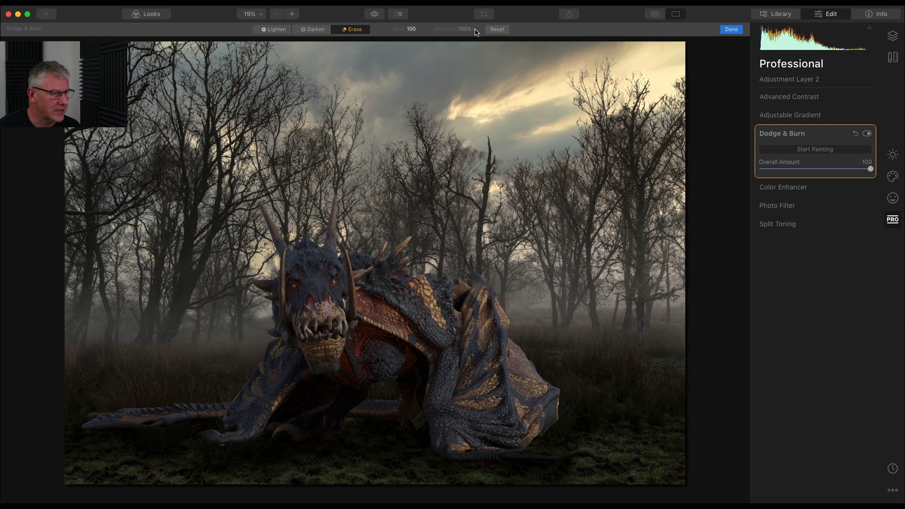
pyautogui.click(314, 30)
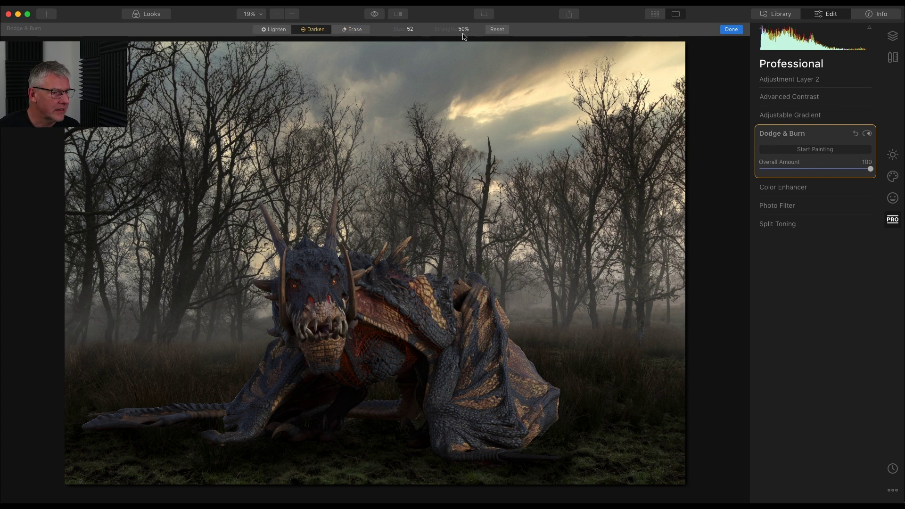
pyautogui.click(466, 30)
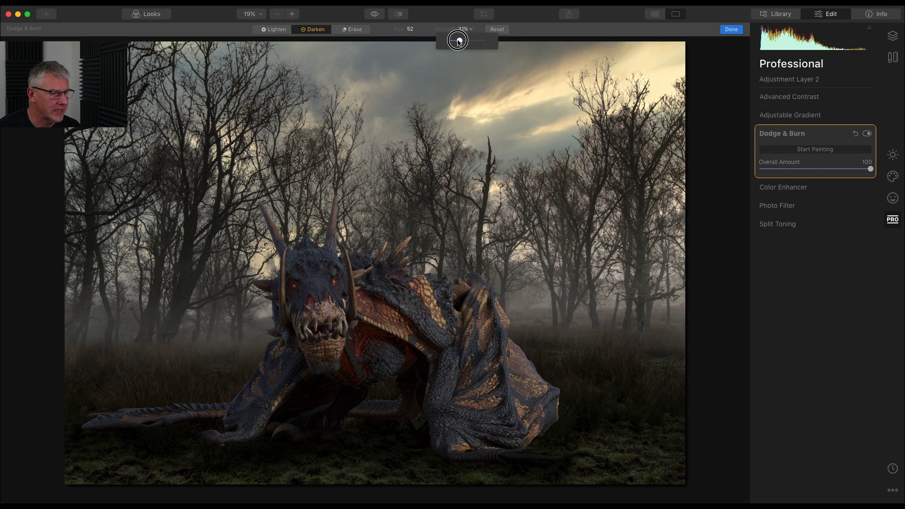
pyautogui.moveTo(458, 42); pyautogui.dragTo(452, 42)
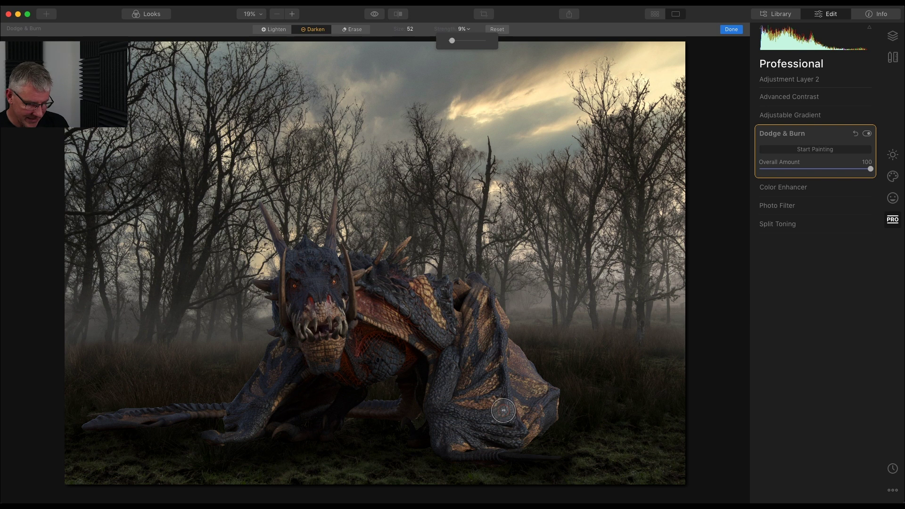
pyautogui.press(']')
pyautogui.press(']')
pyautogui.press(']')
pyautogui.press(']')
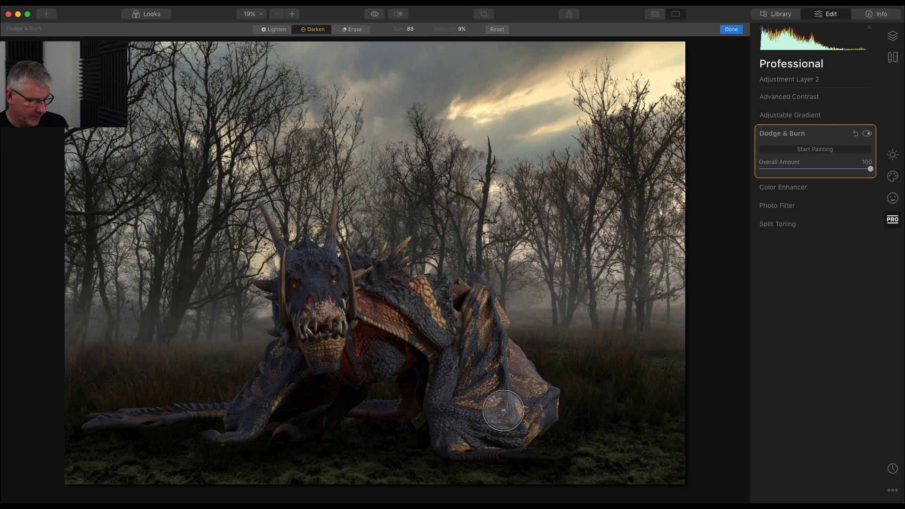
pyautogui.press(']')
pyautogui.press(']')
pyautogui.press(']')
pyautogui.press(']')
# Darken the dragon's lower leg, the area beneath its belly, and its flank
pyautogui.moveTo(503, 410); pyautogui.dragTo(476, 429)
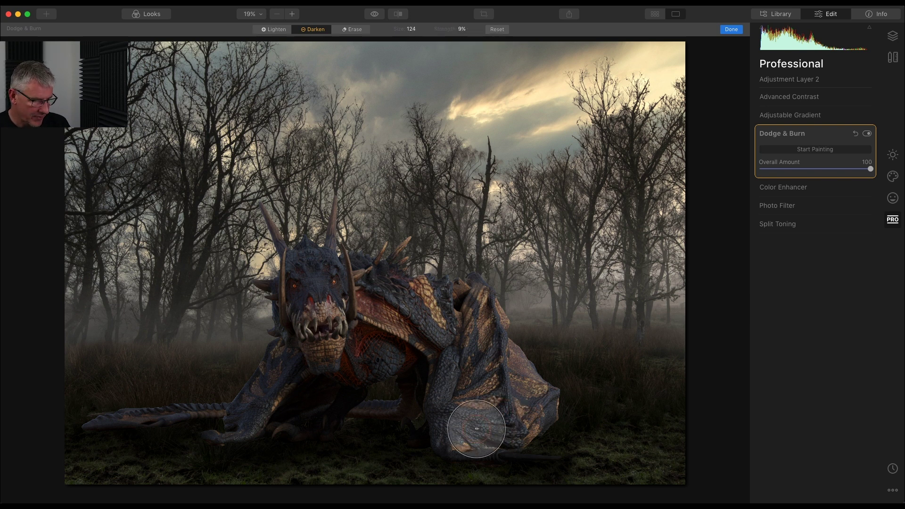
pyautogui.press(']')
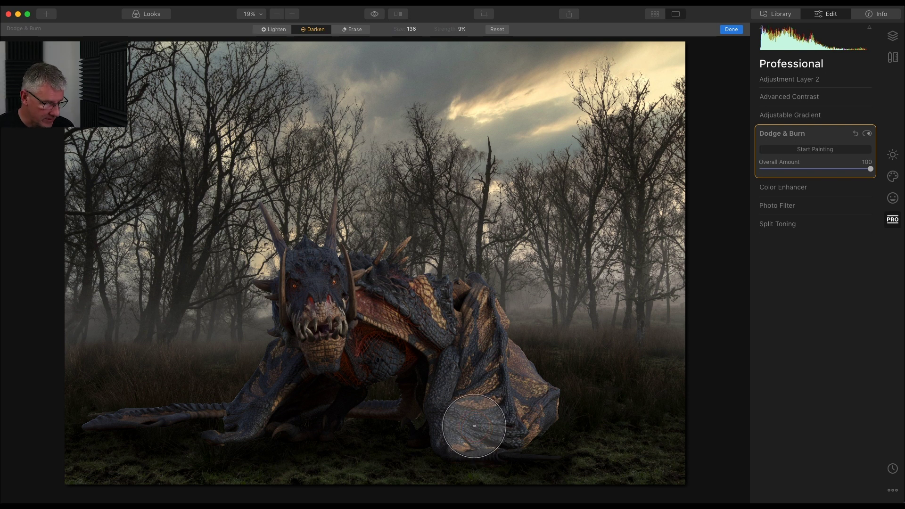
pyautogui.moveTo(474, 426)
pyautogui.mouseDown()
pyautogui.moveTo(493, 417)
pyautogui.moveTo(504, 431)
pyautogui.moveTo(549, 442)
pyautogui.mouseUp()
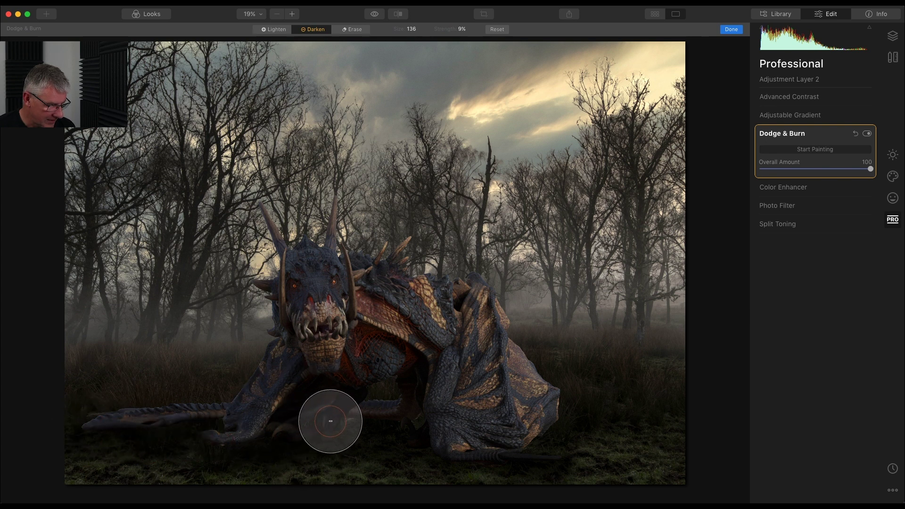
pyautogui.moveTo(330, 421)
pyautogui.mouseDown()
pyautogui.moveTo(394, 402)
pyautogui.moveTo(411, 407)
pyautogui.moveTo(479, 474)
pyautogui.mouseUp()
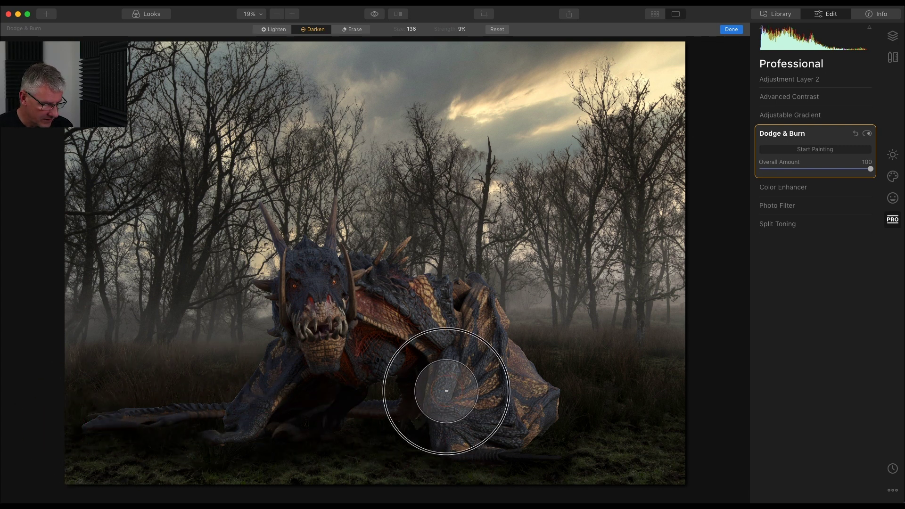
pyautogui.moveTo(446, 391)
pyautogui.mouseDown()
pyautogui.moveTo(464, 424)
pyautogui.moveTo(444, 404)
pyautogui.moveTo(474, 434)
pyautogui.moveTo(579, 475)
pyautogui.moveTo(628, 471)
pyautogui.mouseUp()
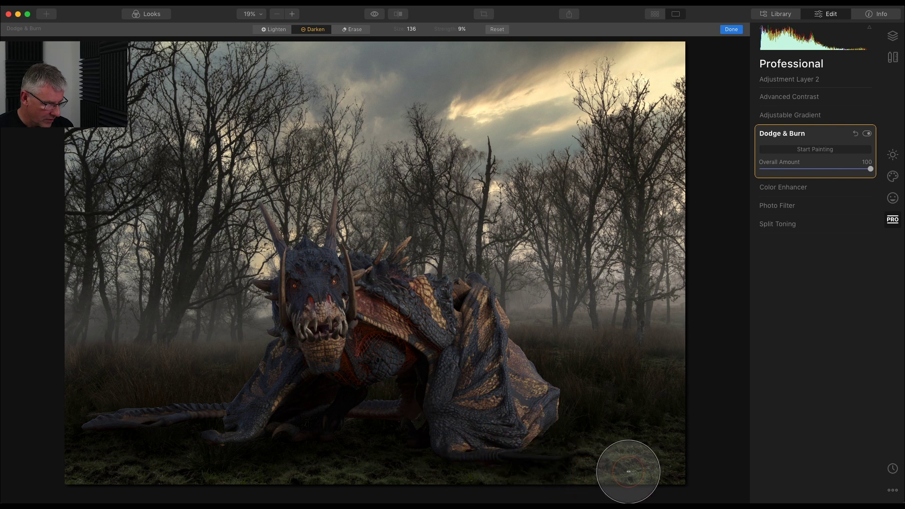
pyautogui.click(892, 33)
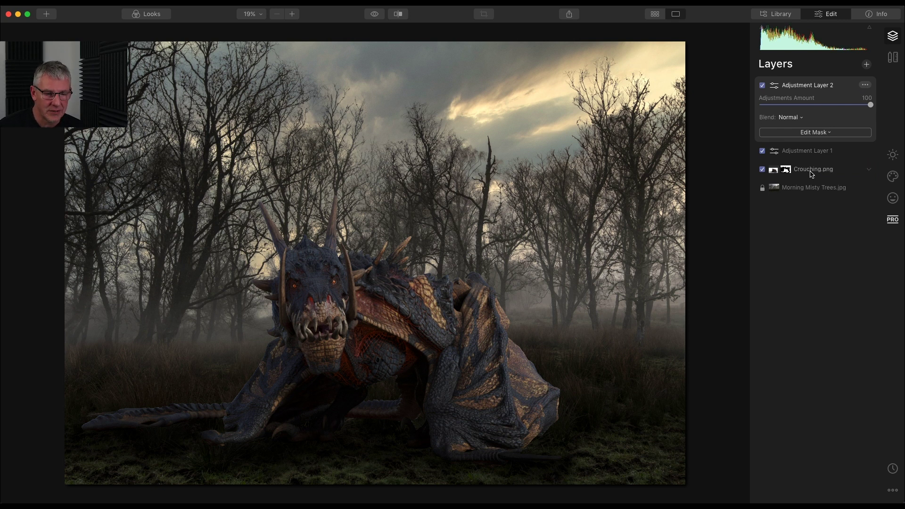
pyautogui.click(869, 172)
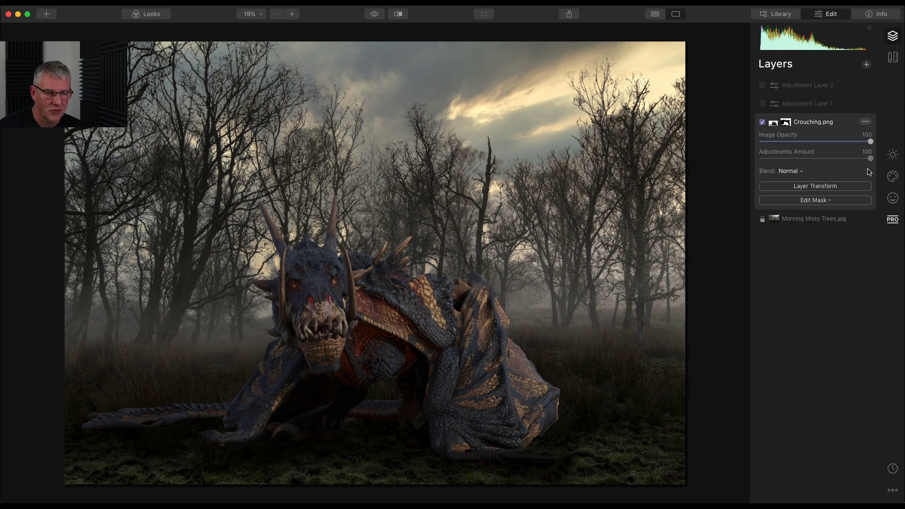
# Copy the Crouching.png mask and paste it onto Adjustment Layer 2
pyautogui.click(866, 123)
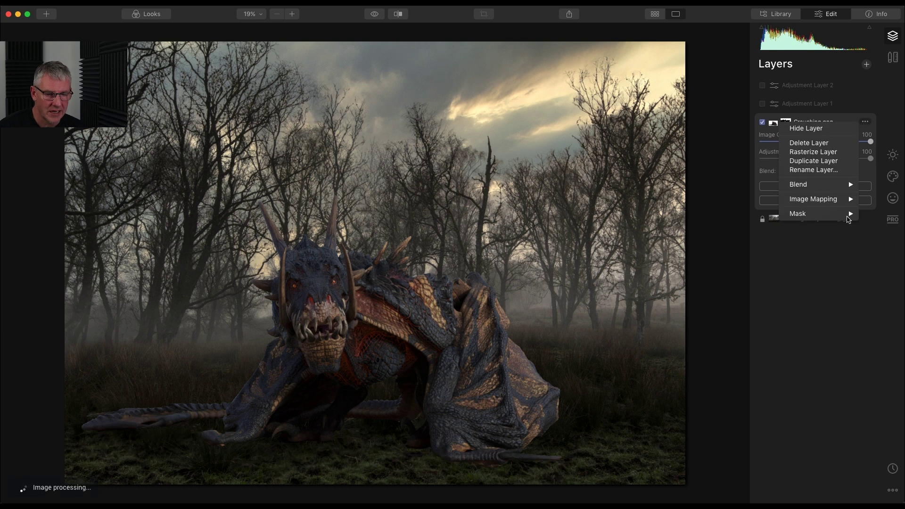
pyautogui.click(851, 215)
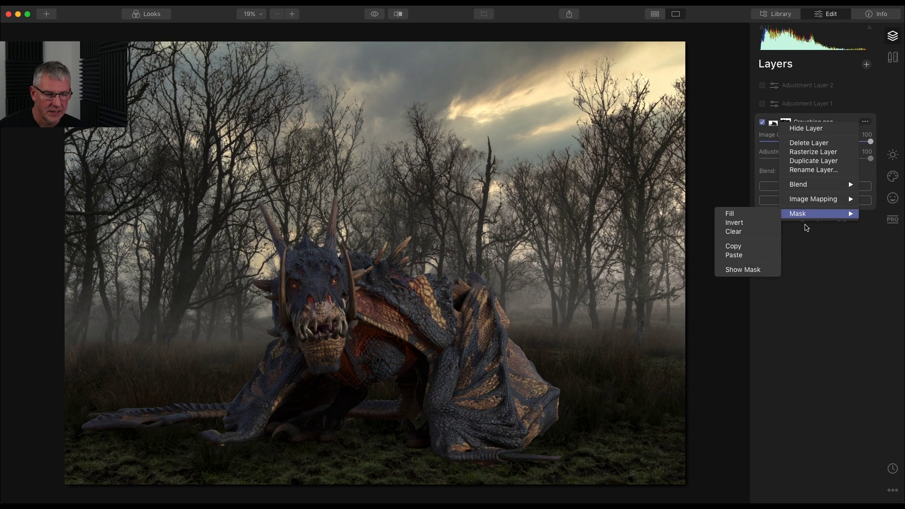
pyautogui.click(764, 250)
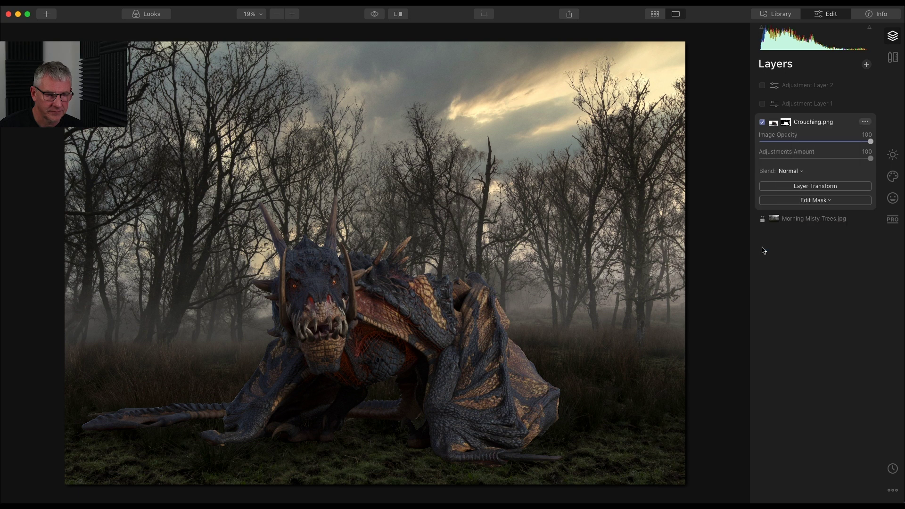
pyautogui.click(814, 86)
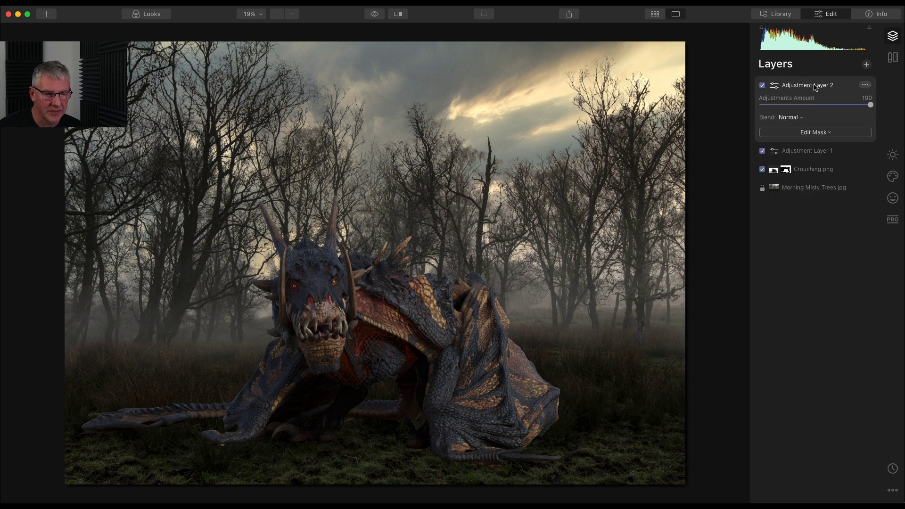
pyautogui.click(865, 85)
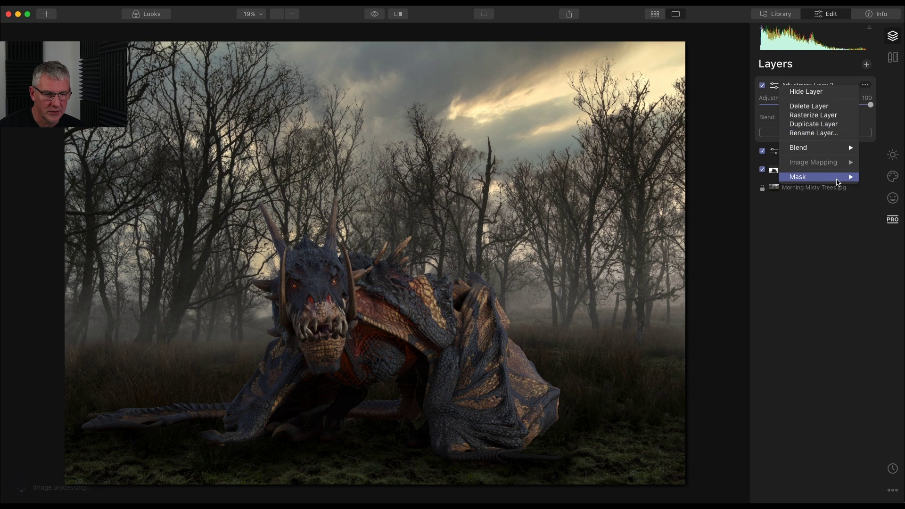
pyautogui.moveTo(837, 182)
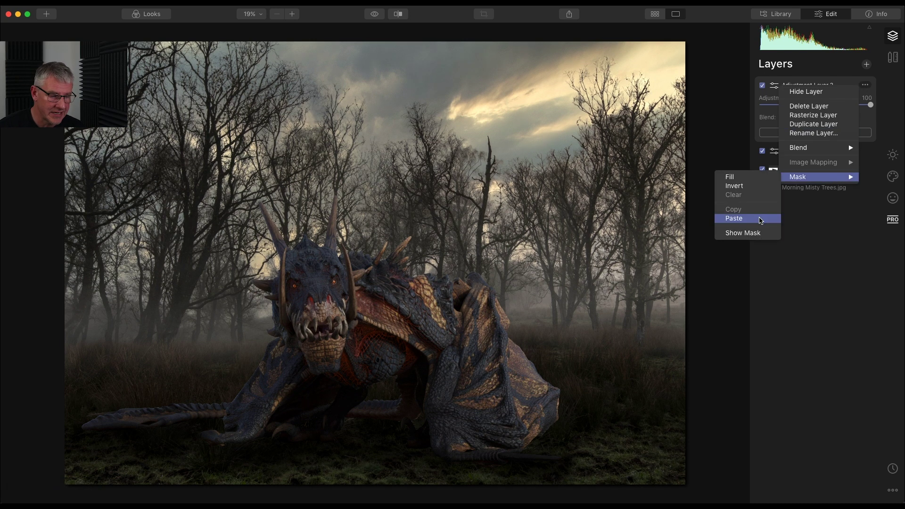
pyautogui.click(759, 218)
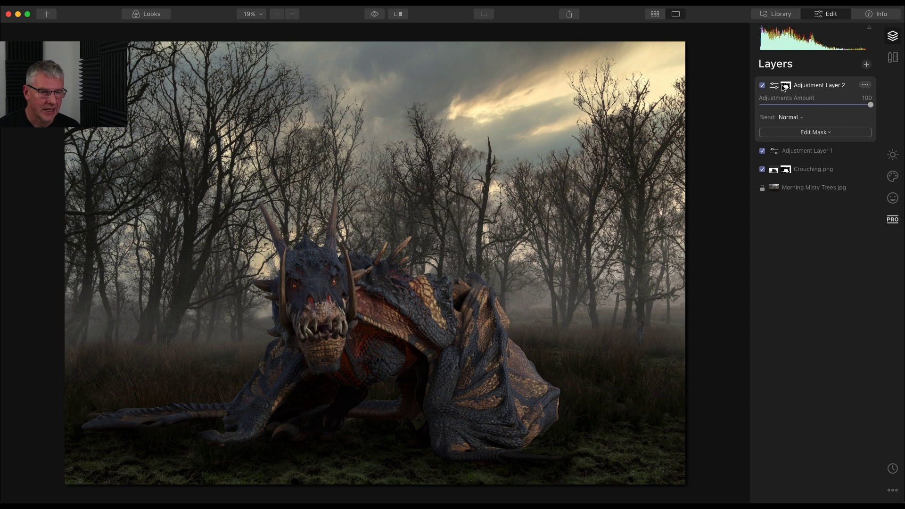
# Toggle Adjustment Layer 2 off and on to compare, then select Crouching.png
pyautogui.click(762, 86)
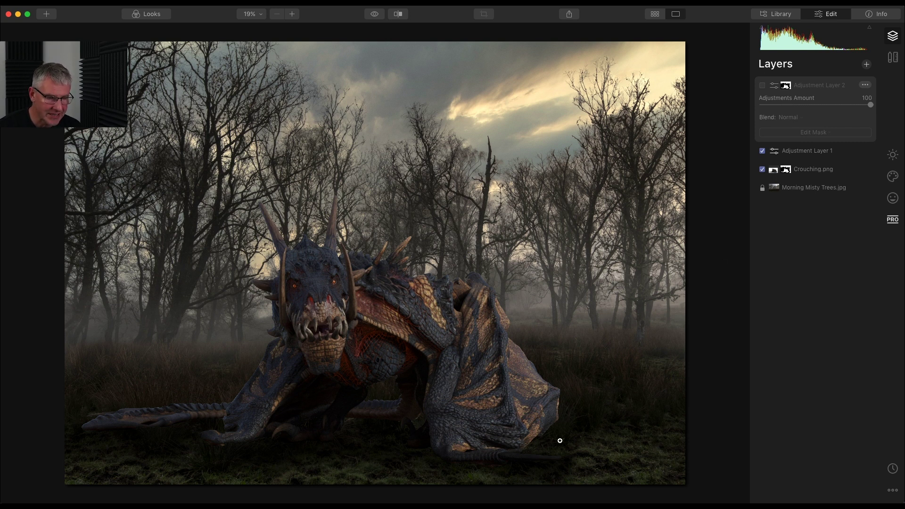
pyautogui.click(761, 85)
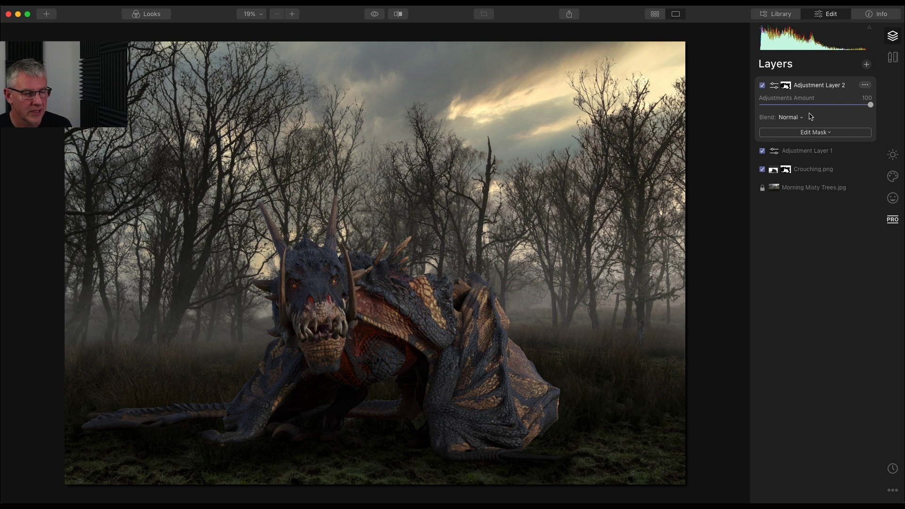
pyautogui.click(817, 171)
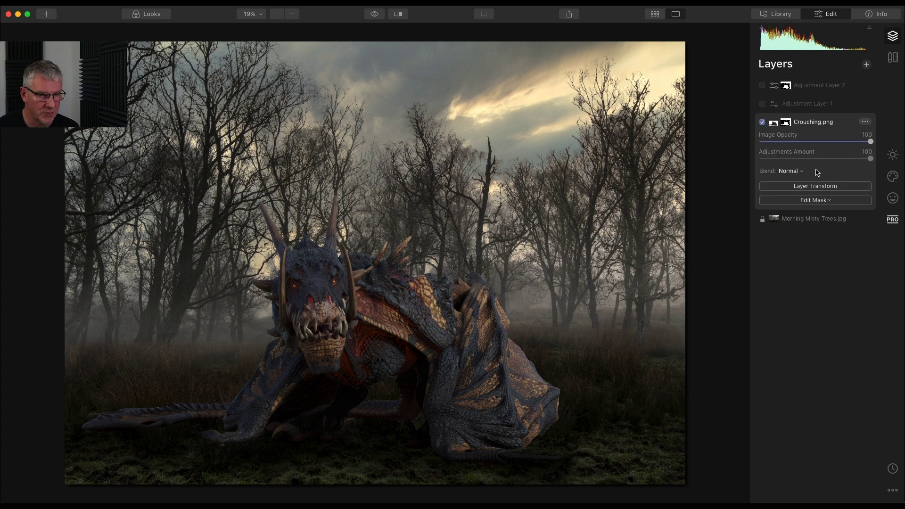
# Lower the dragon layer's Saturation to -41 and Vibrance to -7
pyautogui.click(894, 156)
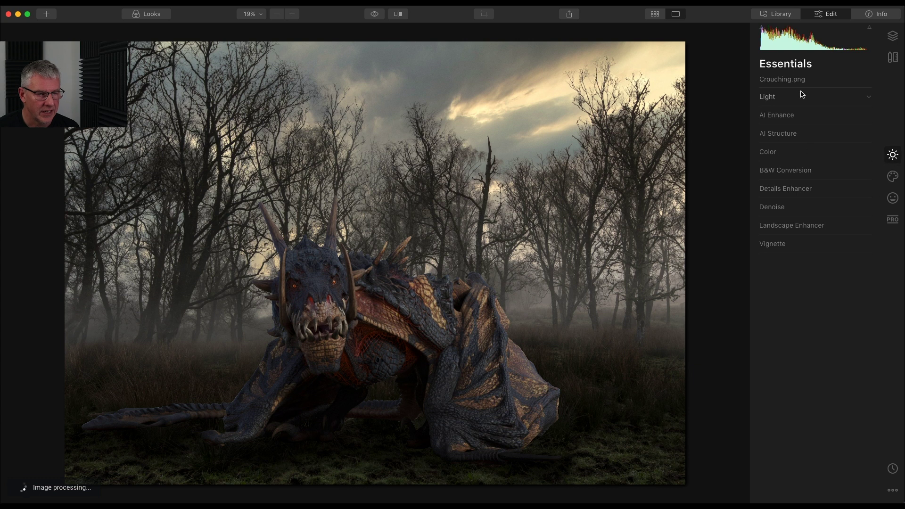
pyautogui.click(768, 153)
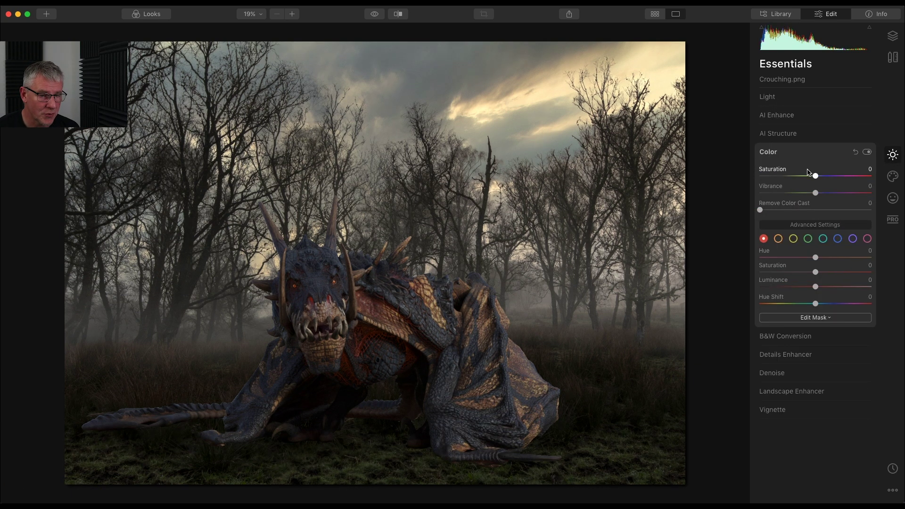
pyautogui.moveTo(814, 178); pyautogui.dragTo(795, 178)
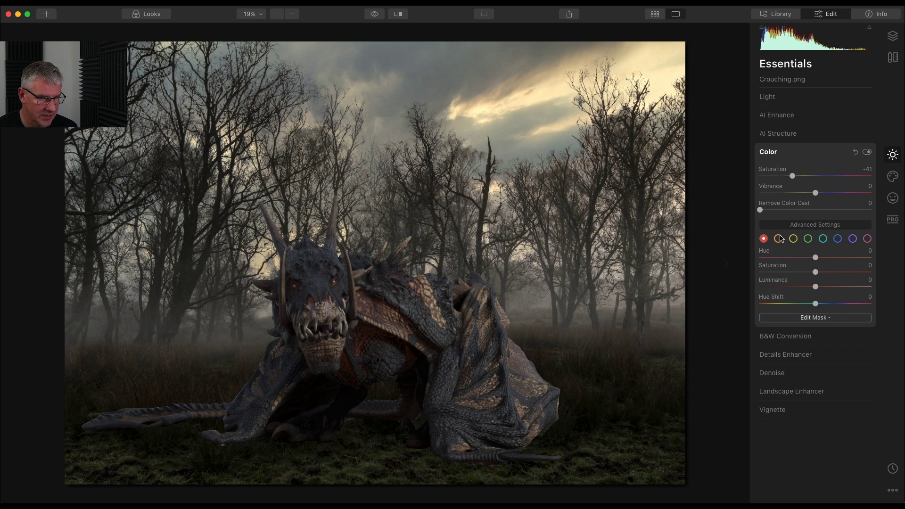
pyautogui.moveTo(816, 196); pyautogui.dragTo(812, 196)
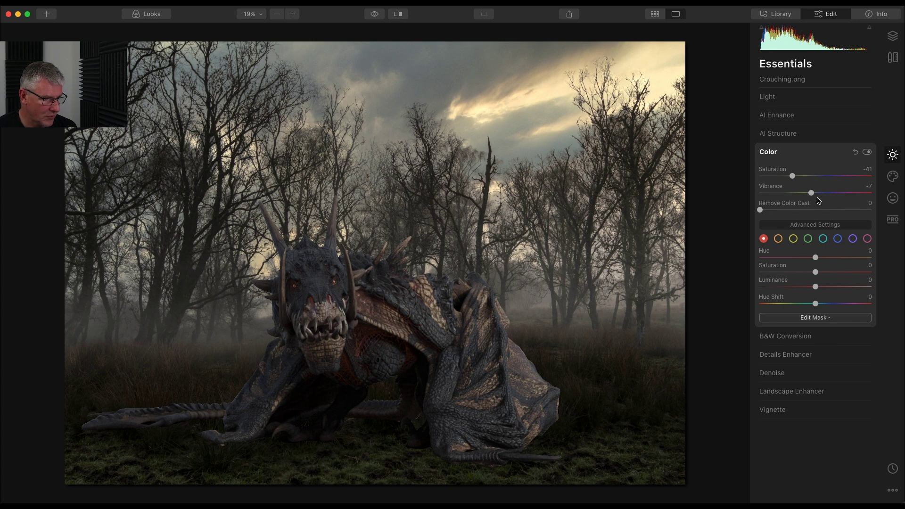
# Switch Adjustment Layer 2 back on and bring up the add-layer options
pyautogui.click(891, 36)
pyautogui.click(763, 86)
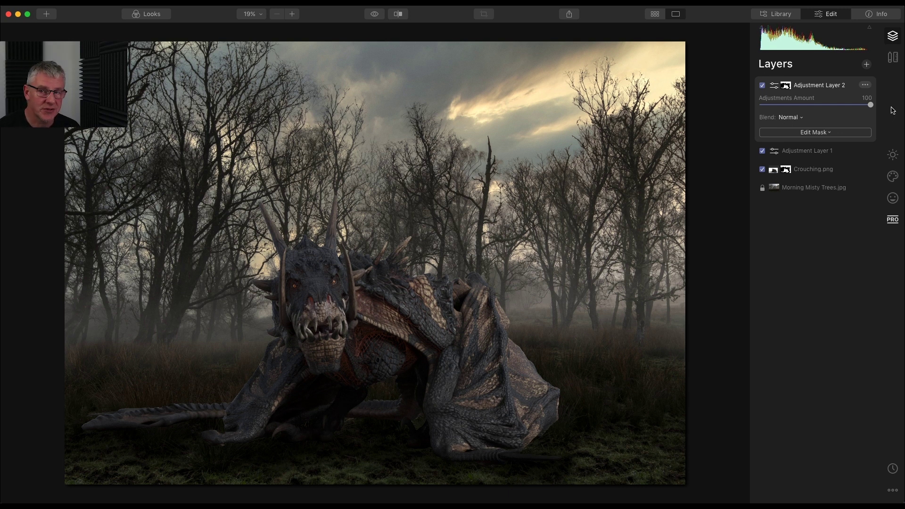
pyautogui.click(866, 64)
# Add a new adjustment layer and apply the Long Beach LUT from Color Styles (LUT)
pyautogui.click(857, 74)
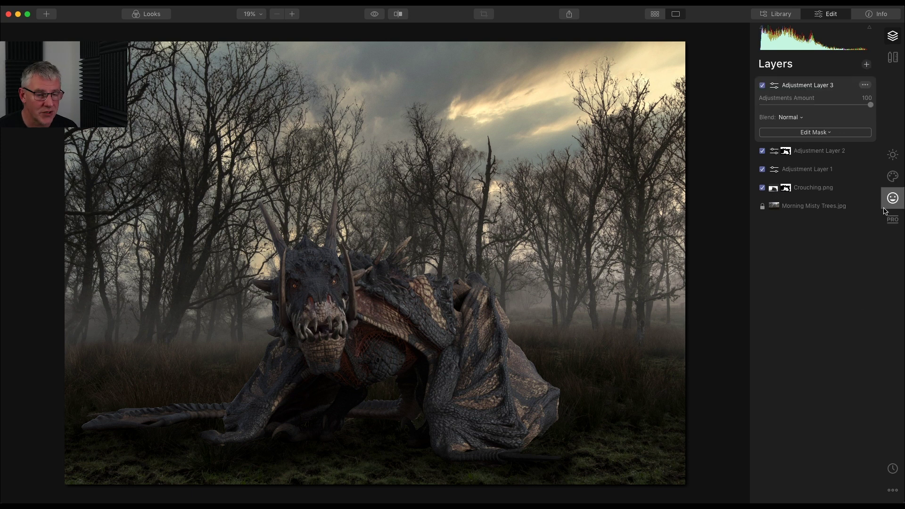
pyautogui.click(892, 177)
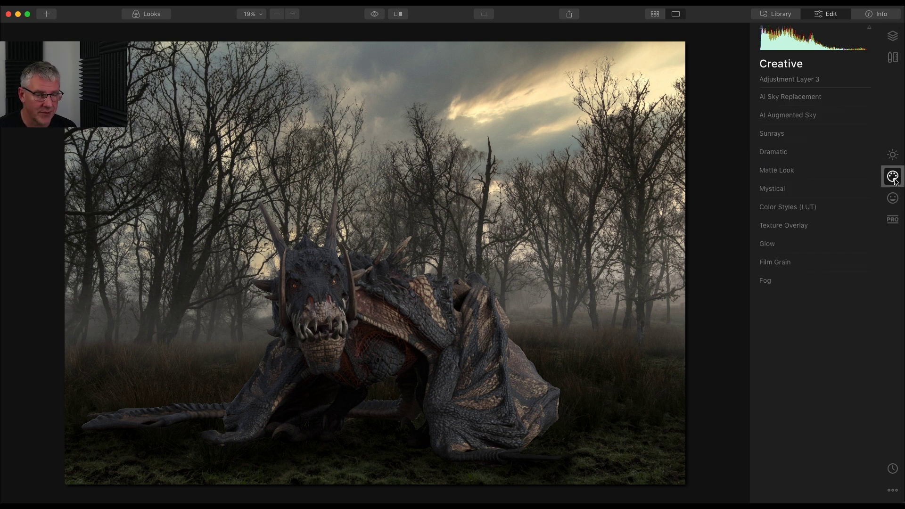
pyautogui.click(792, 207)
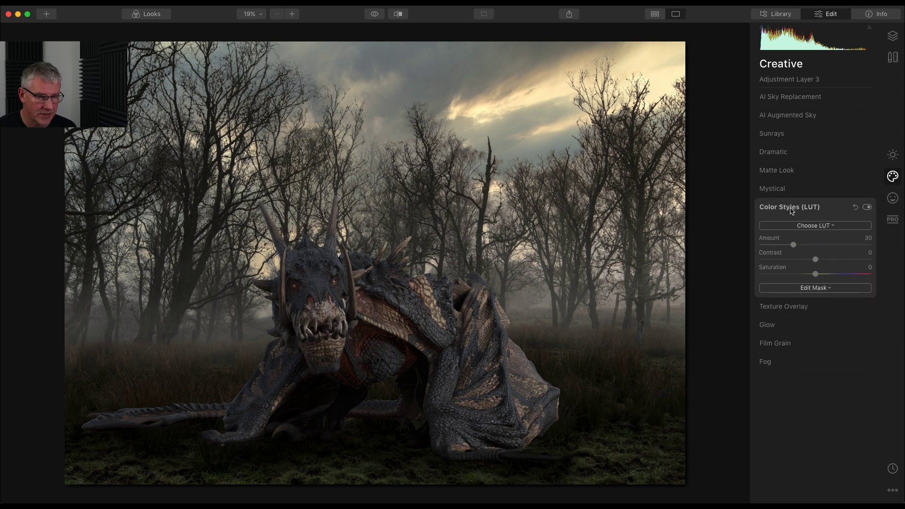
pyautogui.click(812, 226)
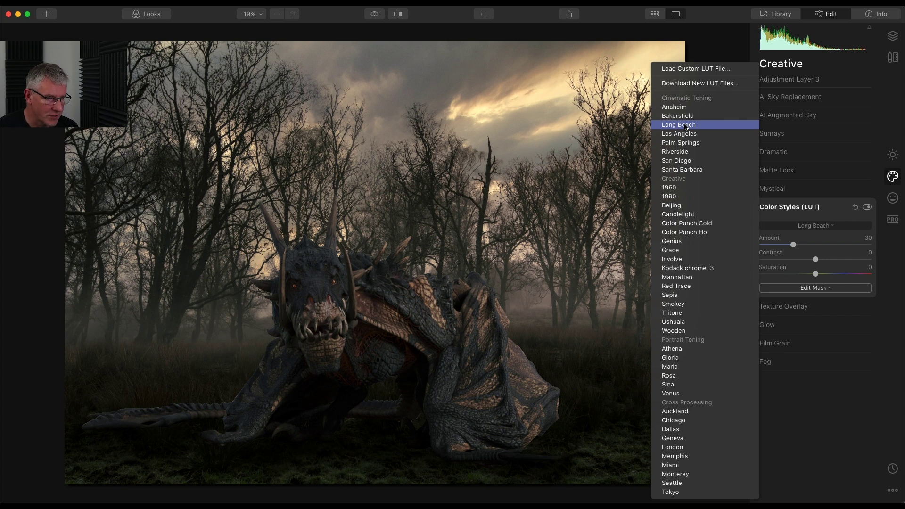
pyautogui.click(684, 126)
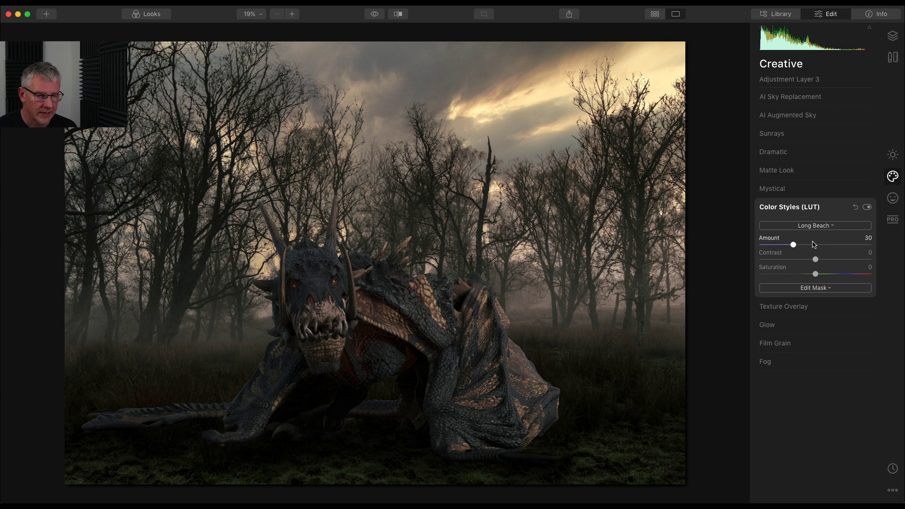
# Set the Long Beach LUT's Amount to 10 and Saturation to -15
pyautogui.click(792, 245)
pyautogui.moveTo(792, 245); pyautogui.dragTo(770, 245)
pyautogui.click(816, 274)
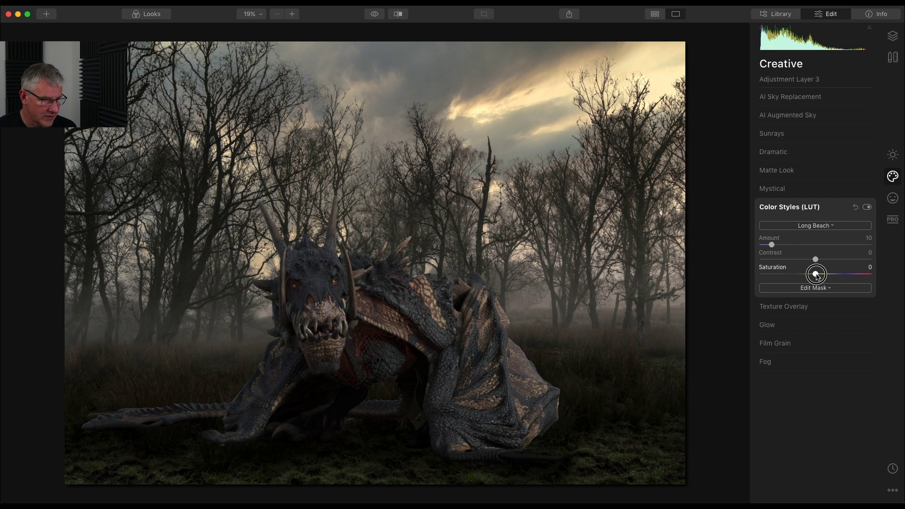
pyautogui.moveTo(816, 276); pyautogui.dragTo(807, 275)
pyautogui.click(895, 37)
pyautogui.click(866, 64)
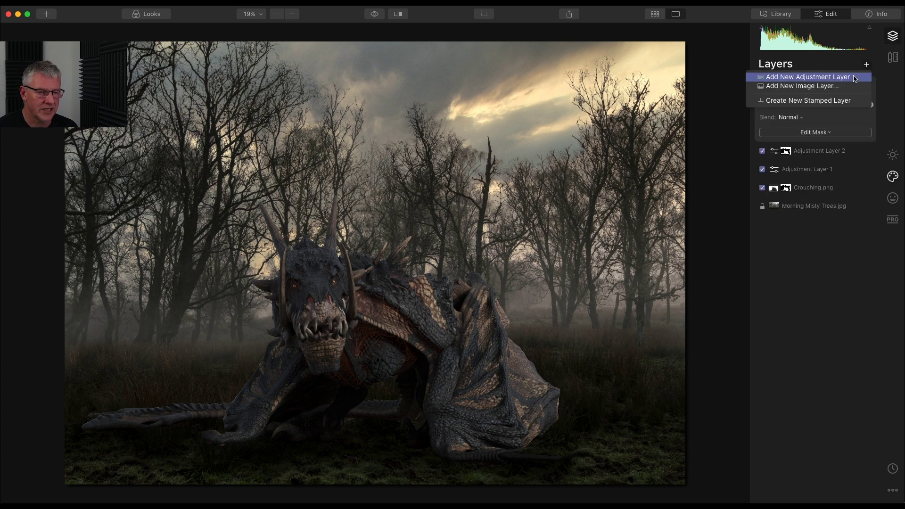
# Add empty Adjustment Layer 4, then sweep a before/after split against the original forest photo
pyautogui.click(854, 78)
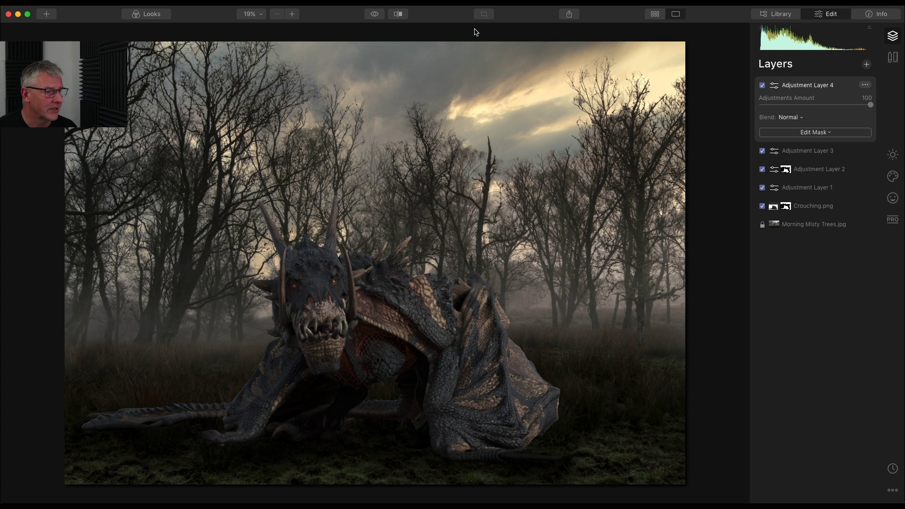
pyautogui.click(401, 17)
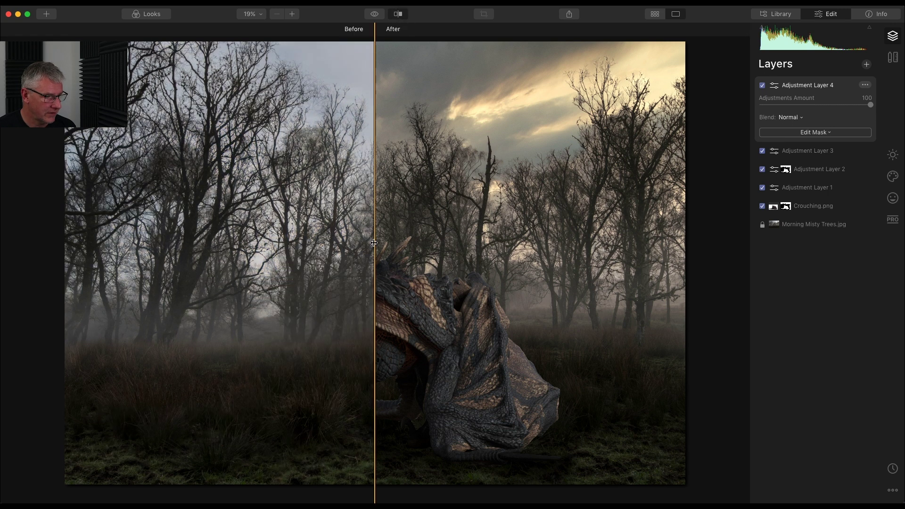
pyautogui.moveTo(374, 244); pyautogui.dragTo(138, 212)
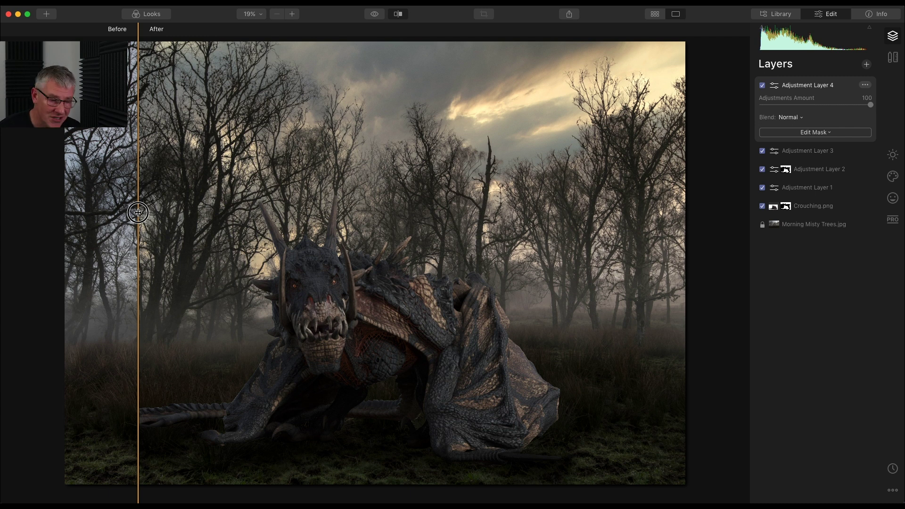
pyautogui.moveTo(138, 213); pyautogui.dragTo(221, 219)
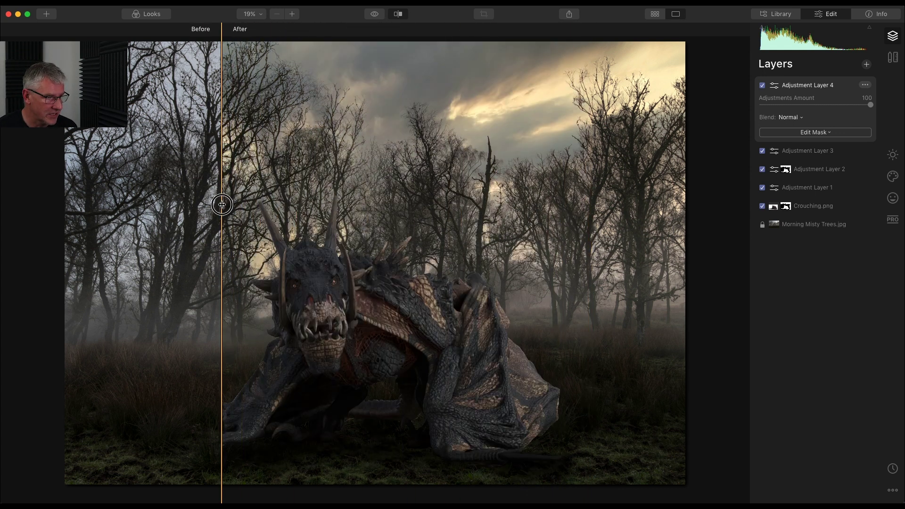
pyautogui.click(395, 17)
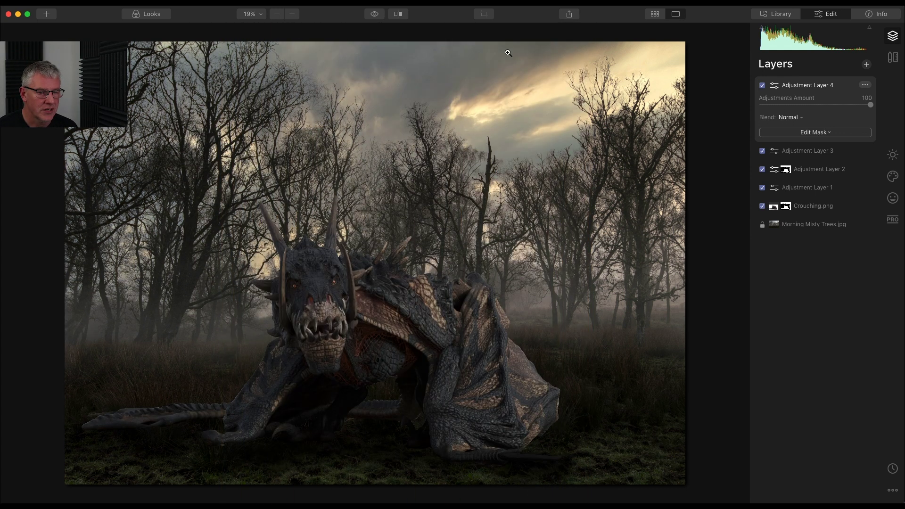
# Drop Crouching.png's Essentials Color Saturation to -56, then reselect Adjustment Layer 4
pyautogui.click(807, 207)
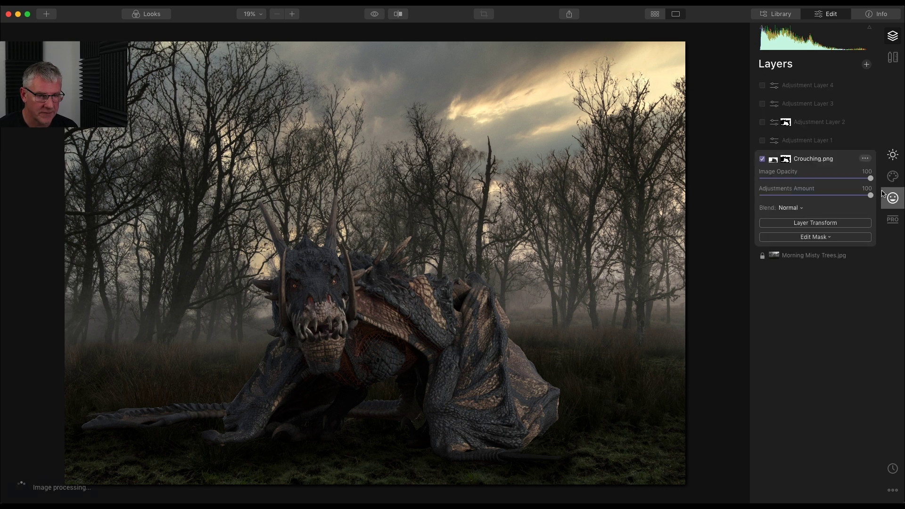
pyautogui.click(892, 155)
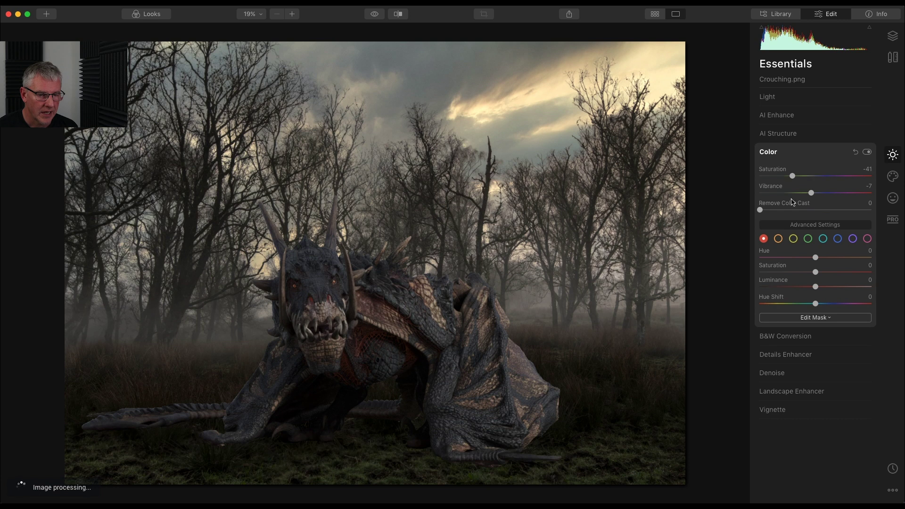
pyautogui.moveTo(792, 176); pyautogui.dragTo(784, 177)
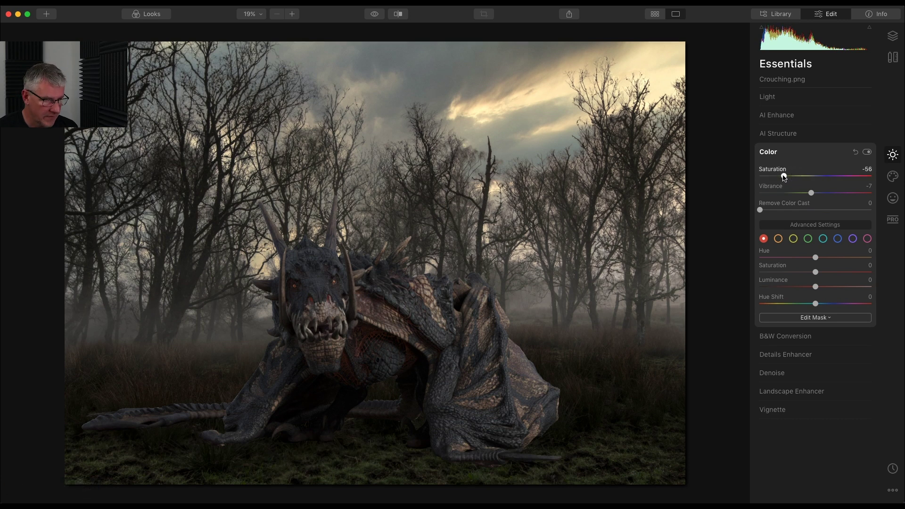
pyautogui.click(887, 36)
pyautogui.click(794, 87)
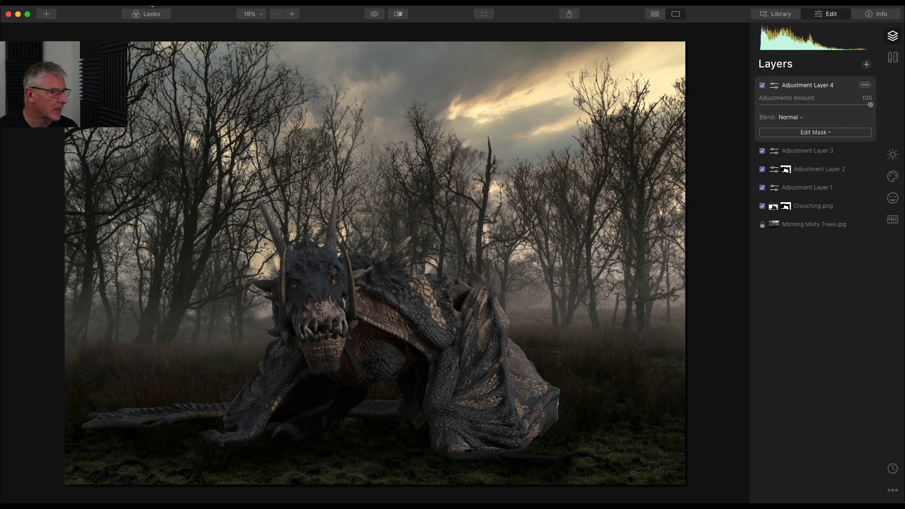
# From the Looks strip, apply Cine 1 to Adjustment Layer 4 at Amount 79
pyautogui.click(156, 15)
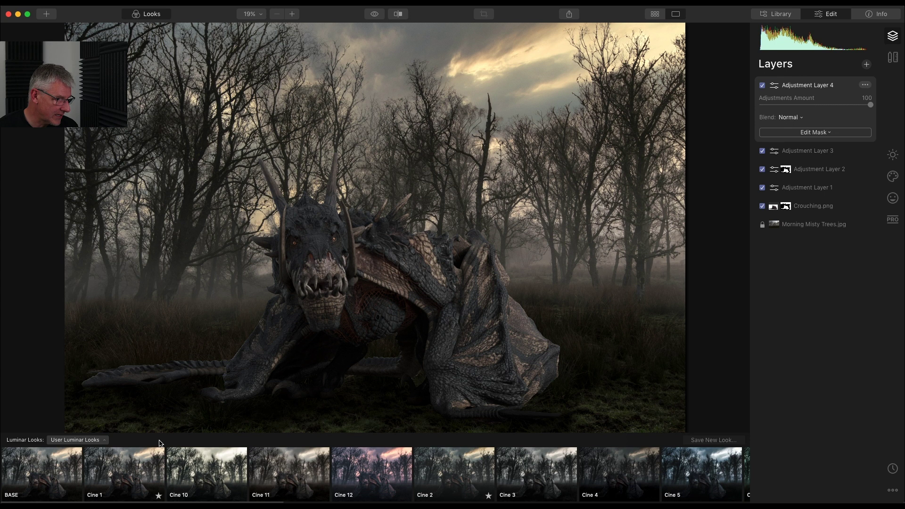
pyautogui.click(126, 471)
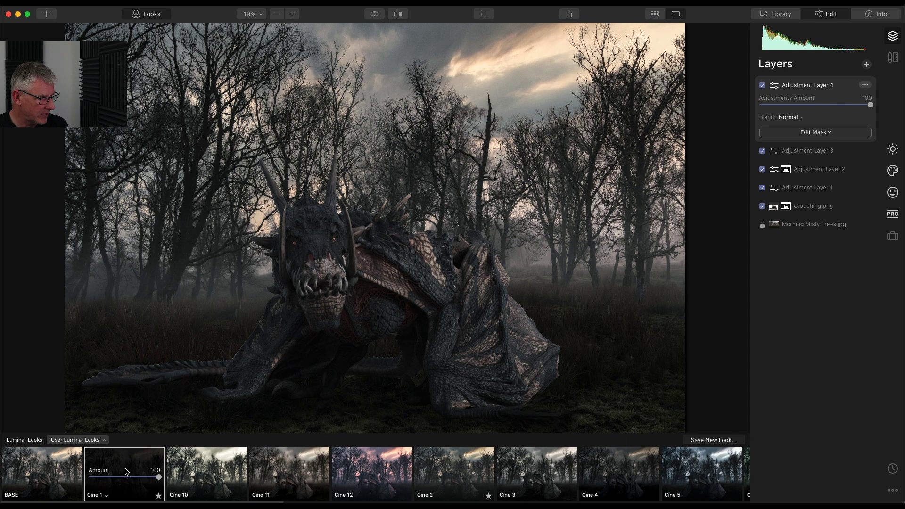
pyautogui.moveTo(159, 476); pyautogui.dragTo(146, 481)
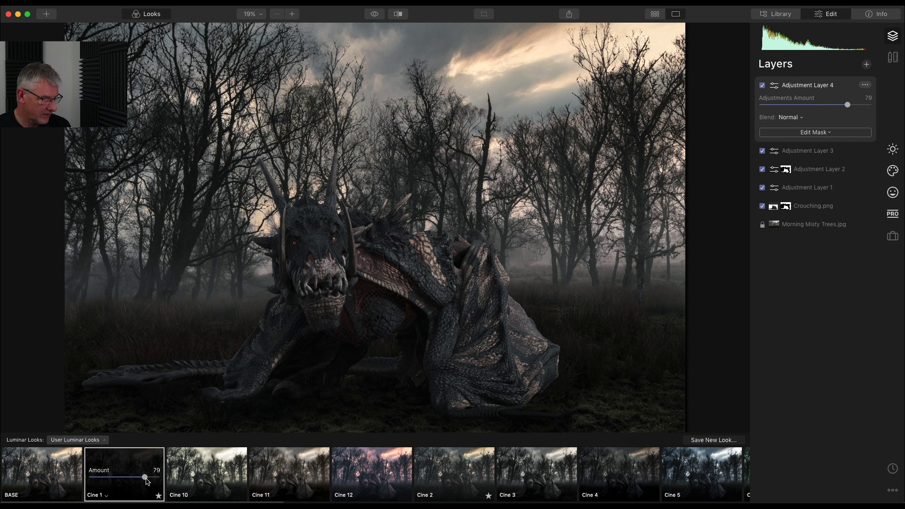
# Hide the Luminar Looks filmstrip to show the full dragon composite
pyautogui.click(157, 17)
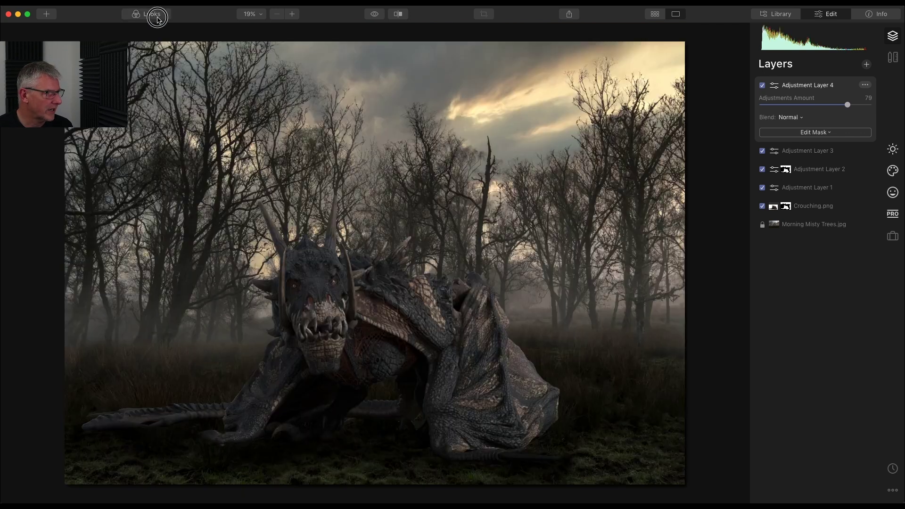